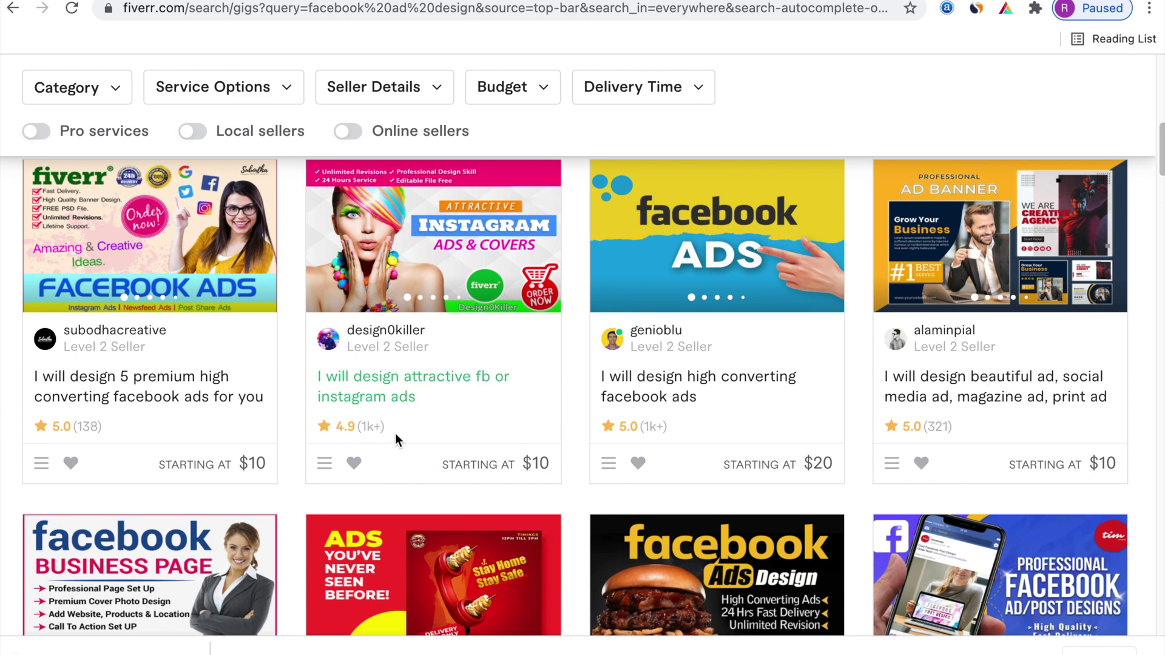
Open the gig "I will design attractive fb or instagram ads" and view its Standard and Premium packages.
left_click(398, 378)
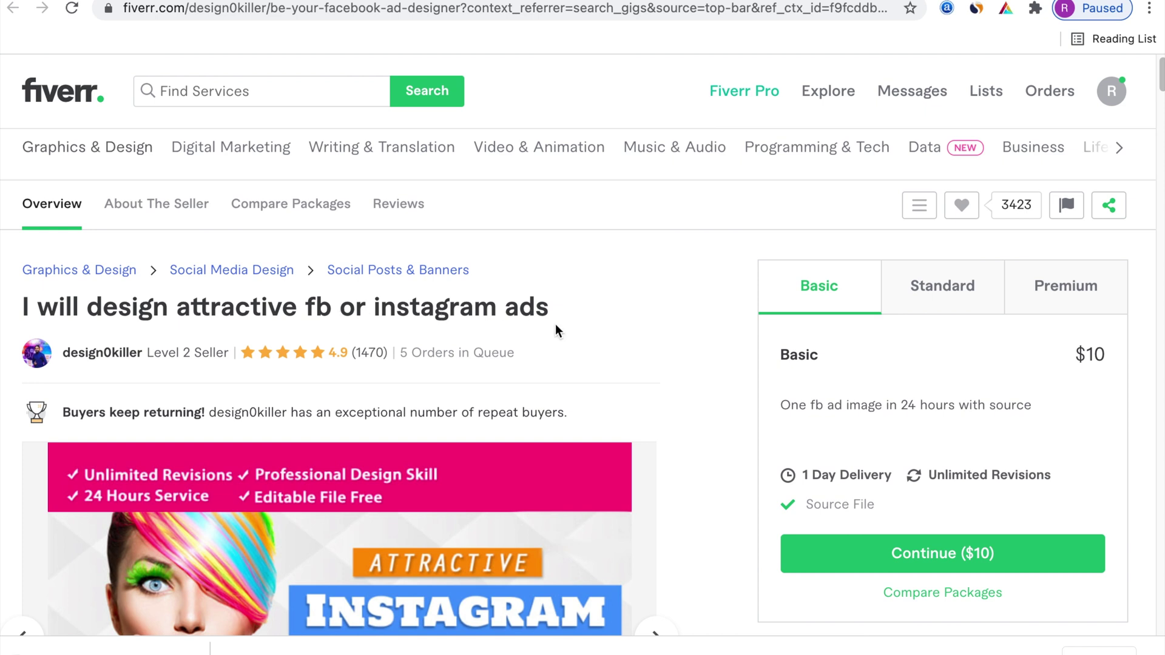
scroll(722, 389, "down", 2)
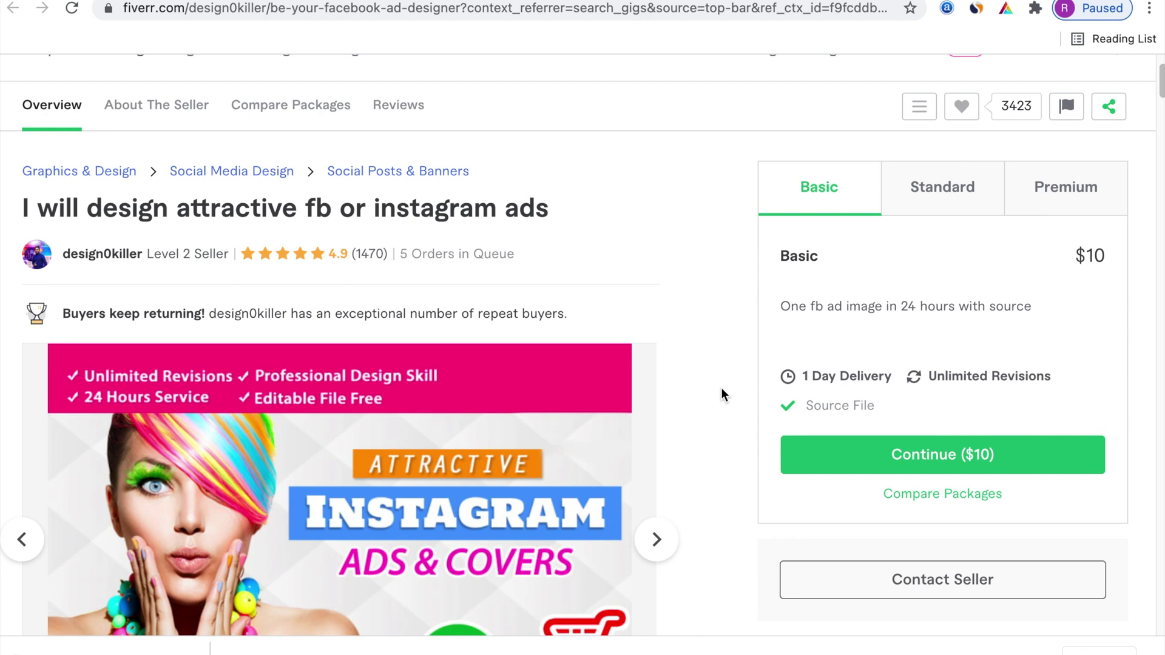
scroll(723, 391, "up", 2)
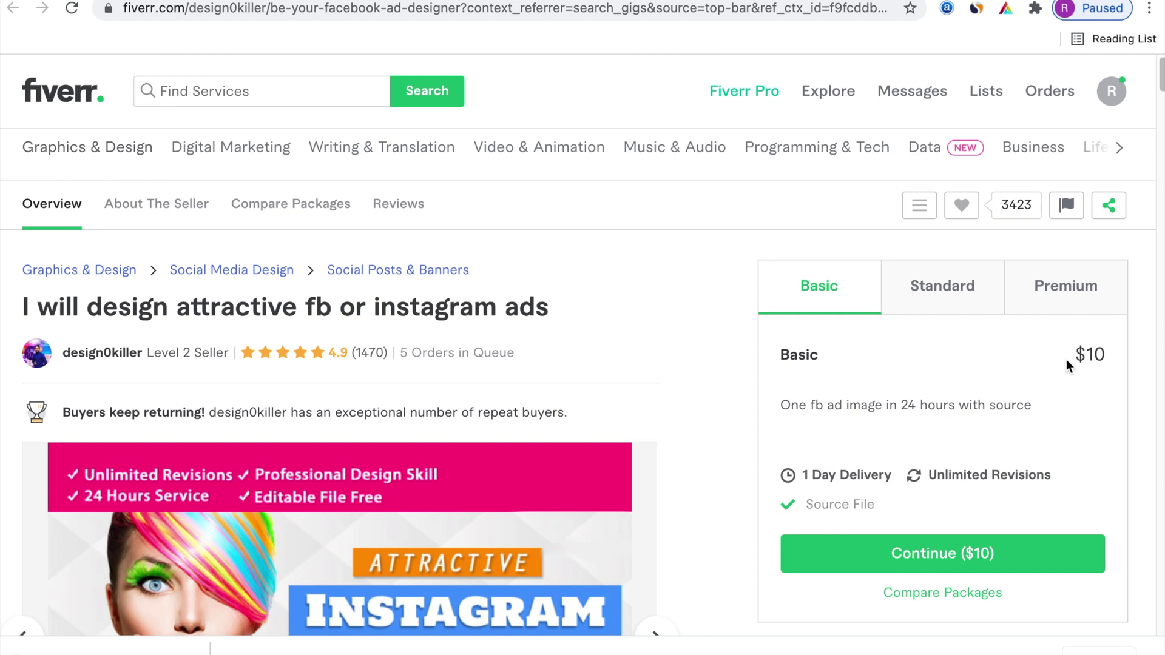
left_click(974, 301)
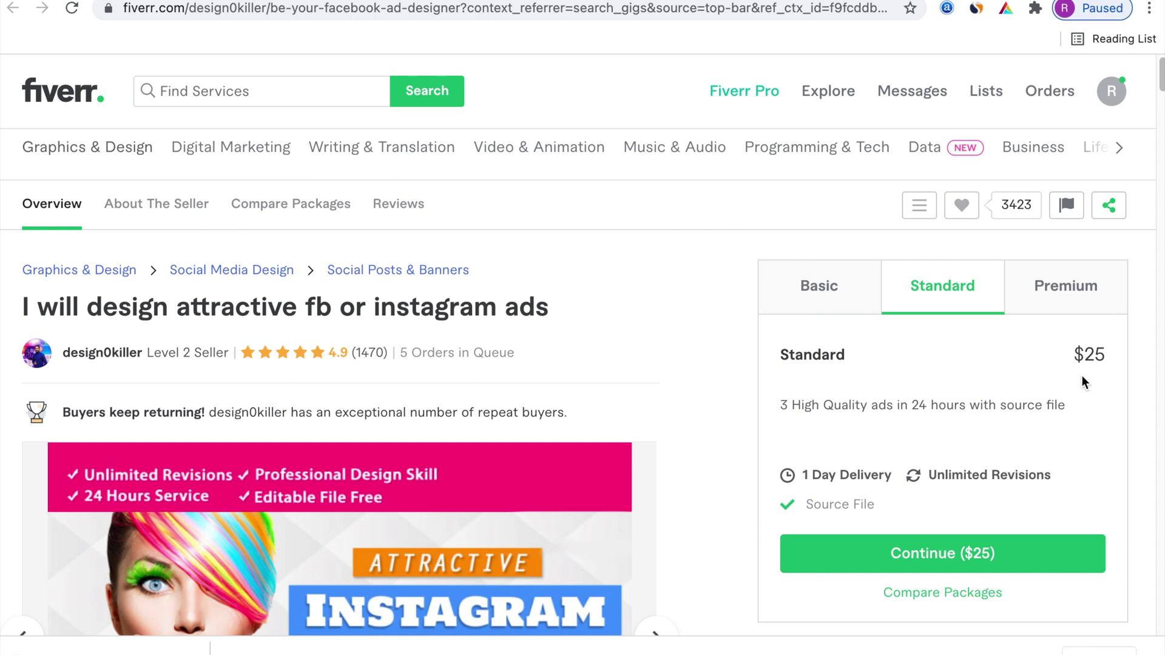
left_click(1056, 301)
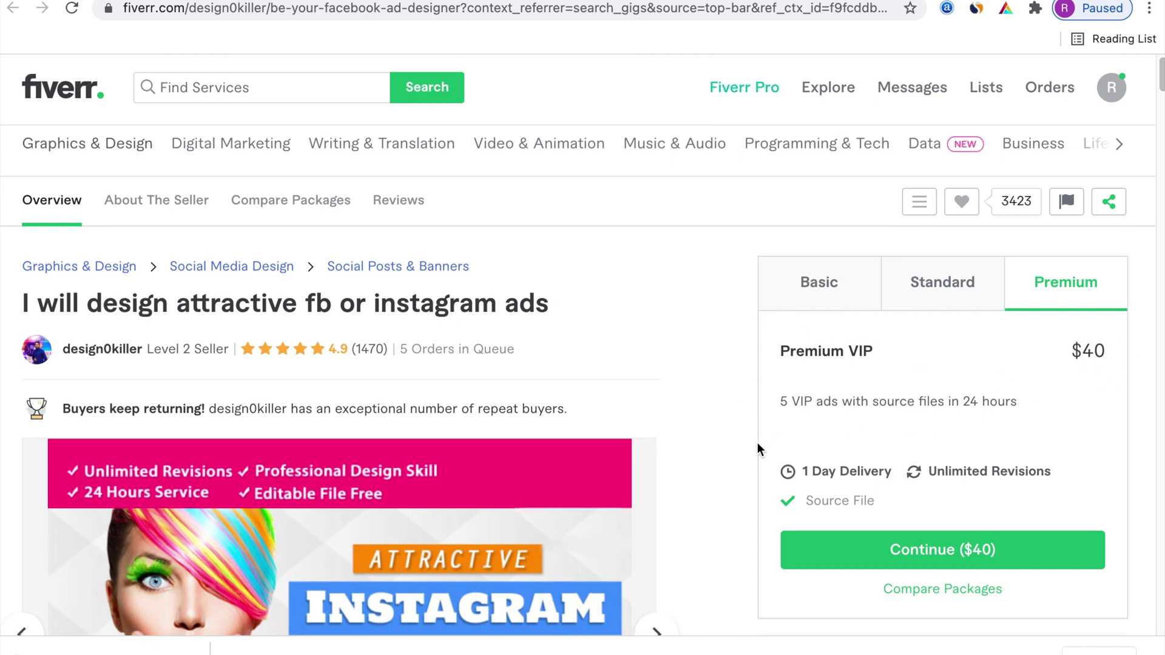
Read through the gig page, examining the description, the About The Seller section and the package comparison.
scroll(745, 453, "down", 3)
scroll(745, 460, "down", 18)
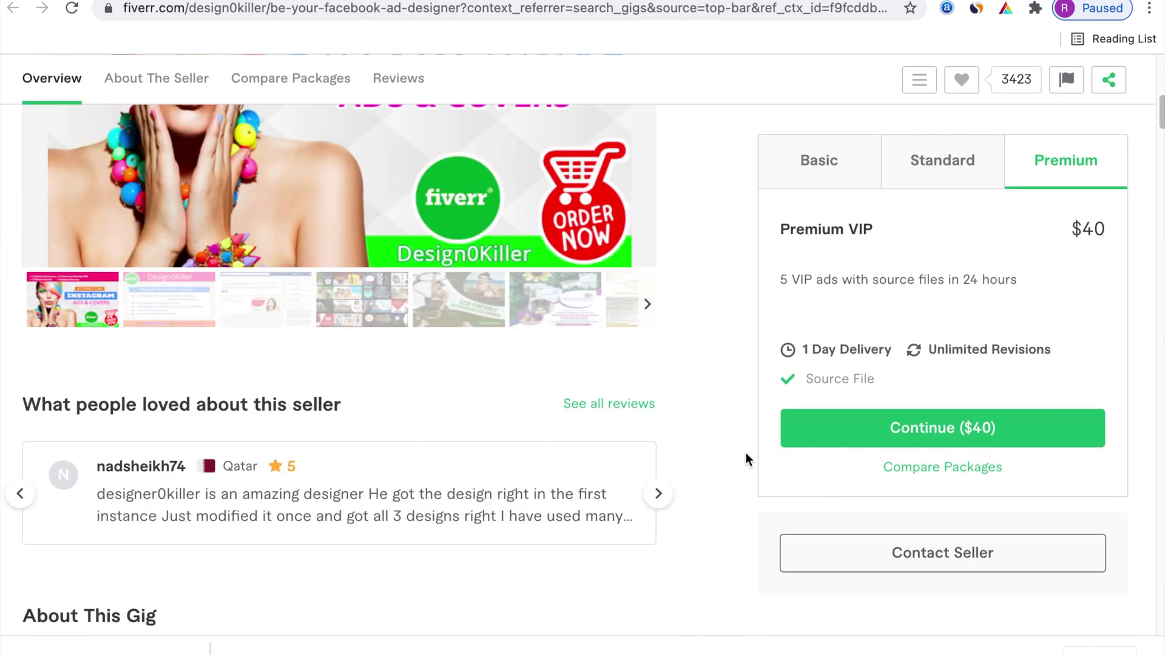
scroll(744, 457, "down", 10)
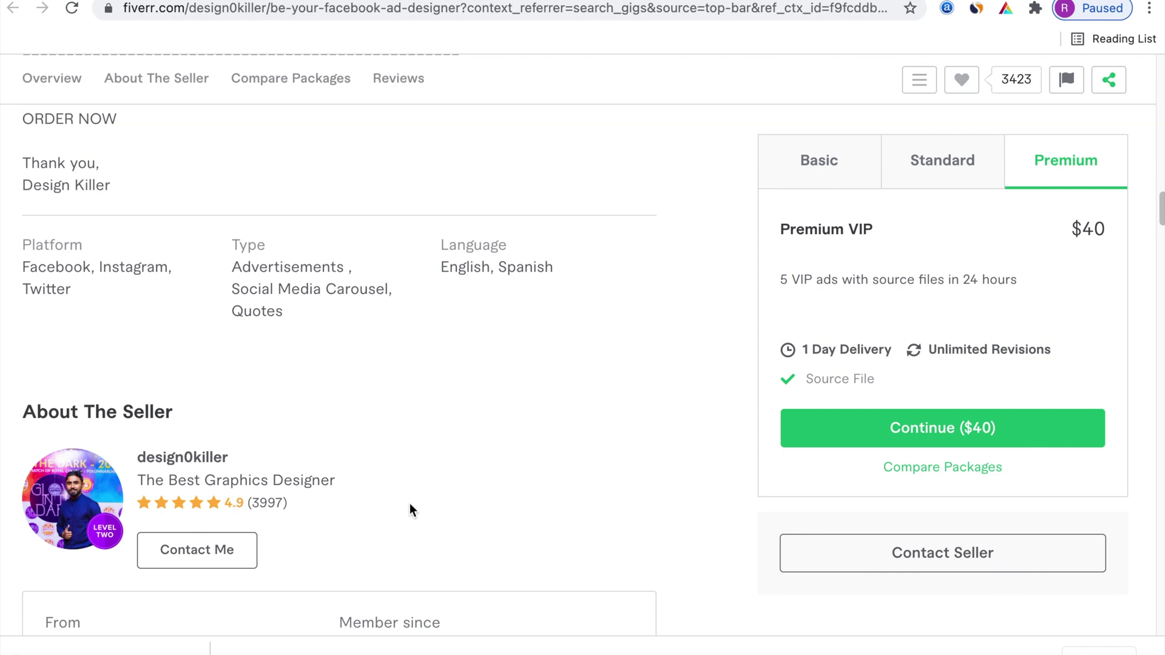
scroll(410, 510, "down", 5)
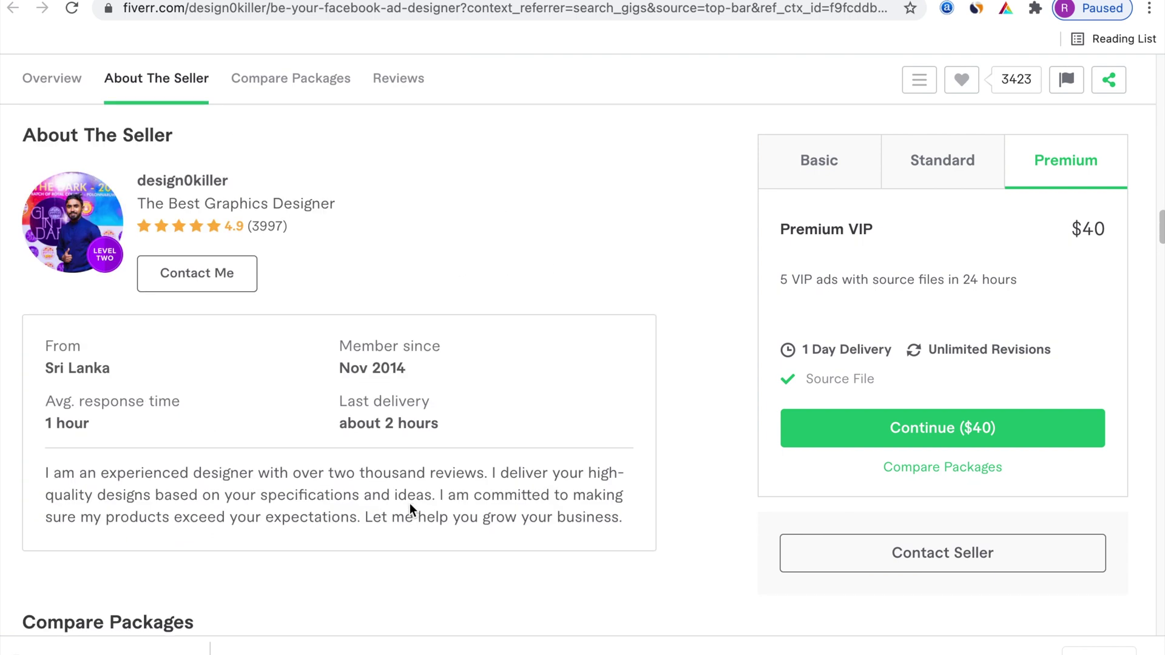
scroll(170, 534, "up", 2)
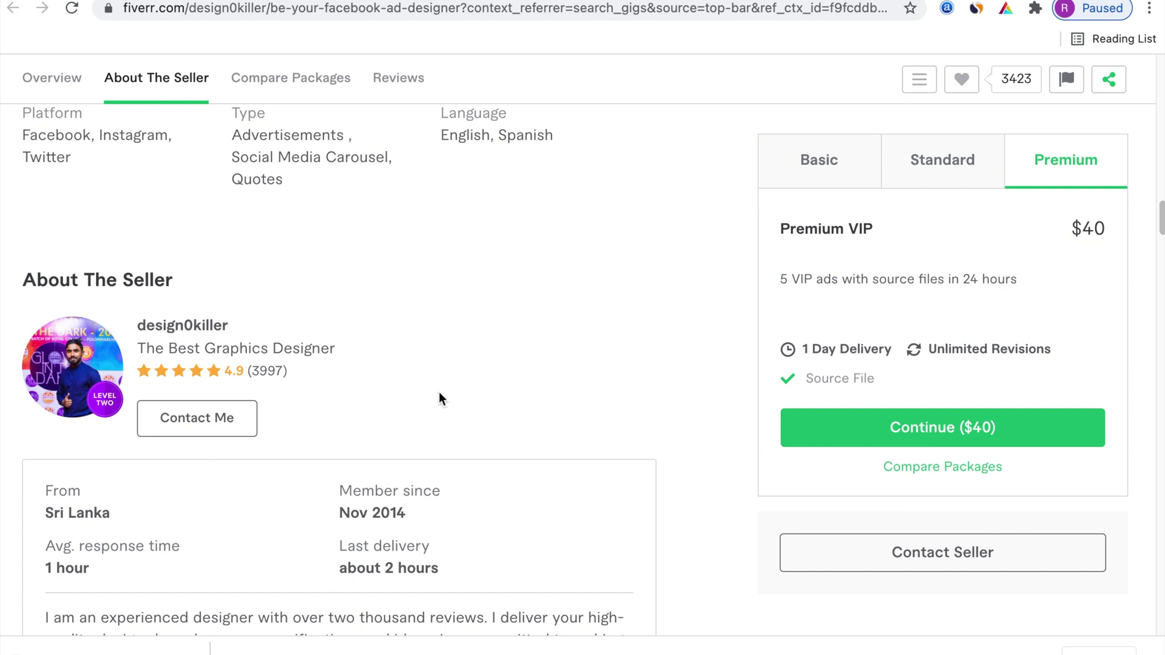
scroll(676, 382, "up", 2)
scroll(690, 416, "down", 10)
scroll(679, 416, "down", 13)
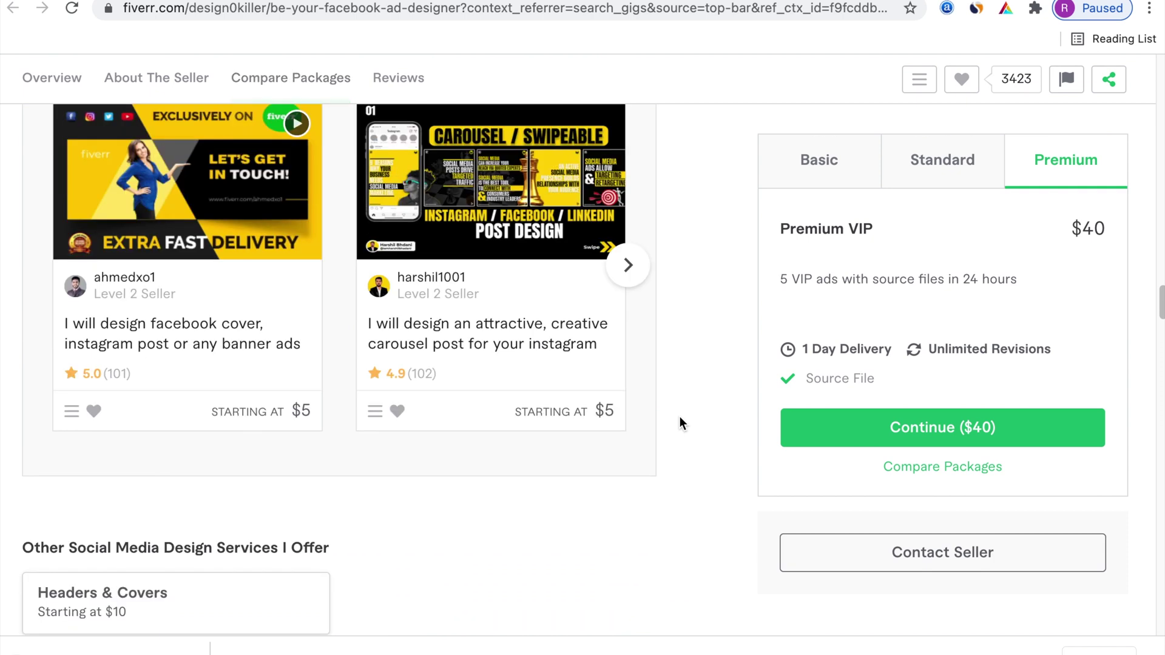
scroll(678, 417, "up", 14)
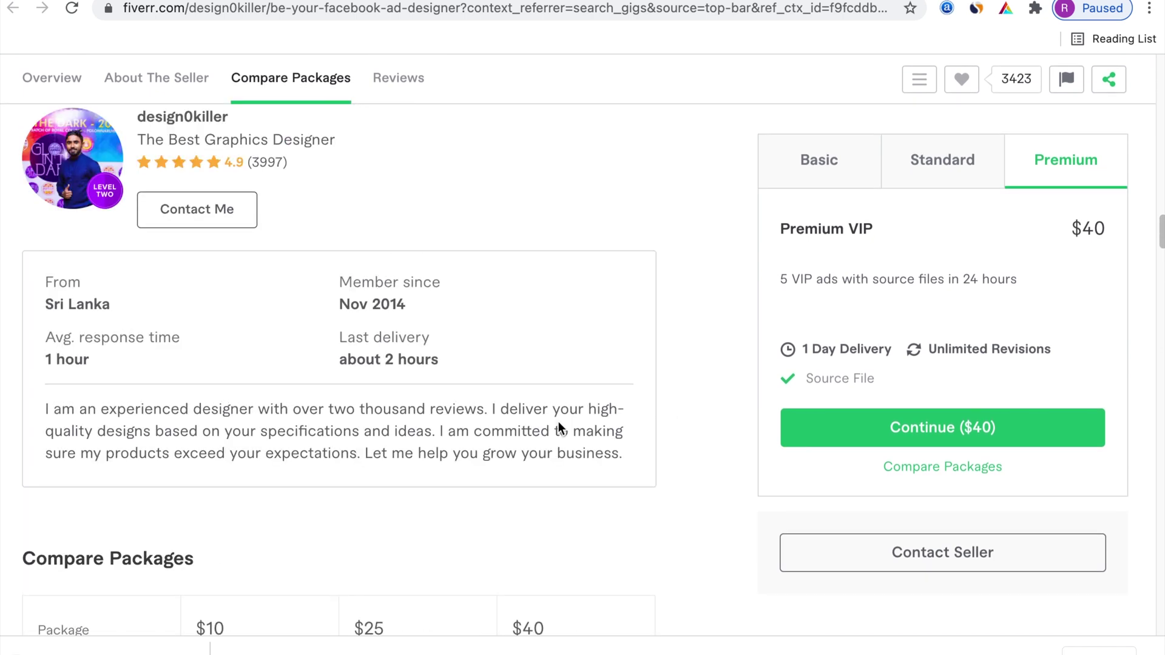
scroll(497, 431, "up", 15)
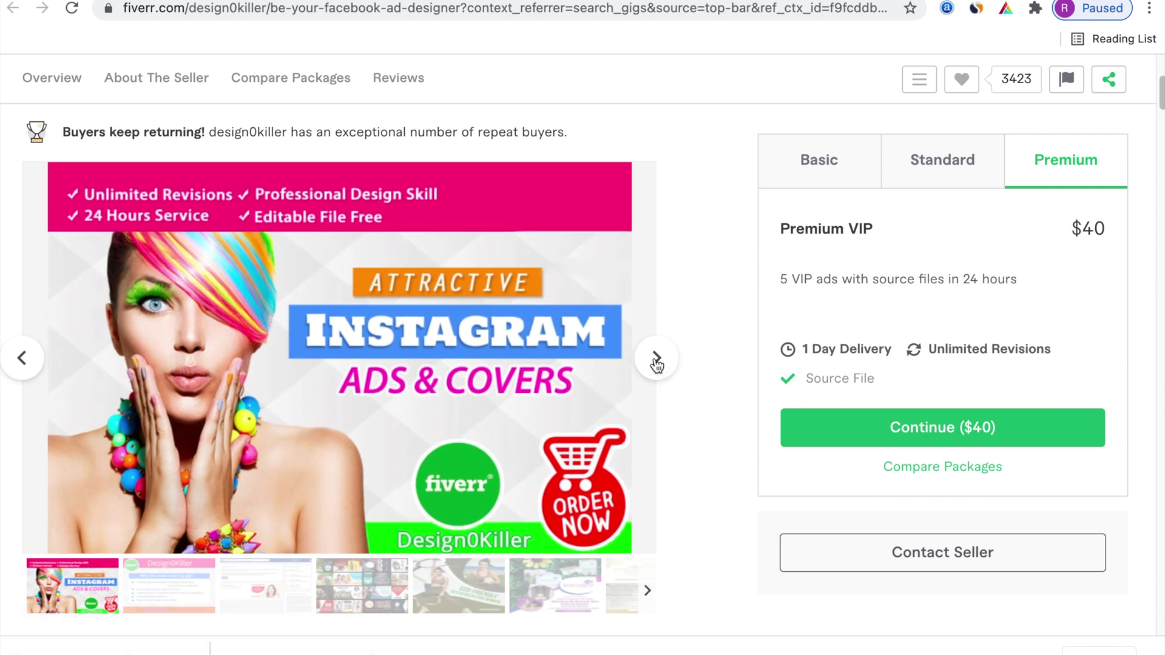
Browse the gig's first gallery images and compare the Basic and Premium package prices.
left_click(656, 360)
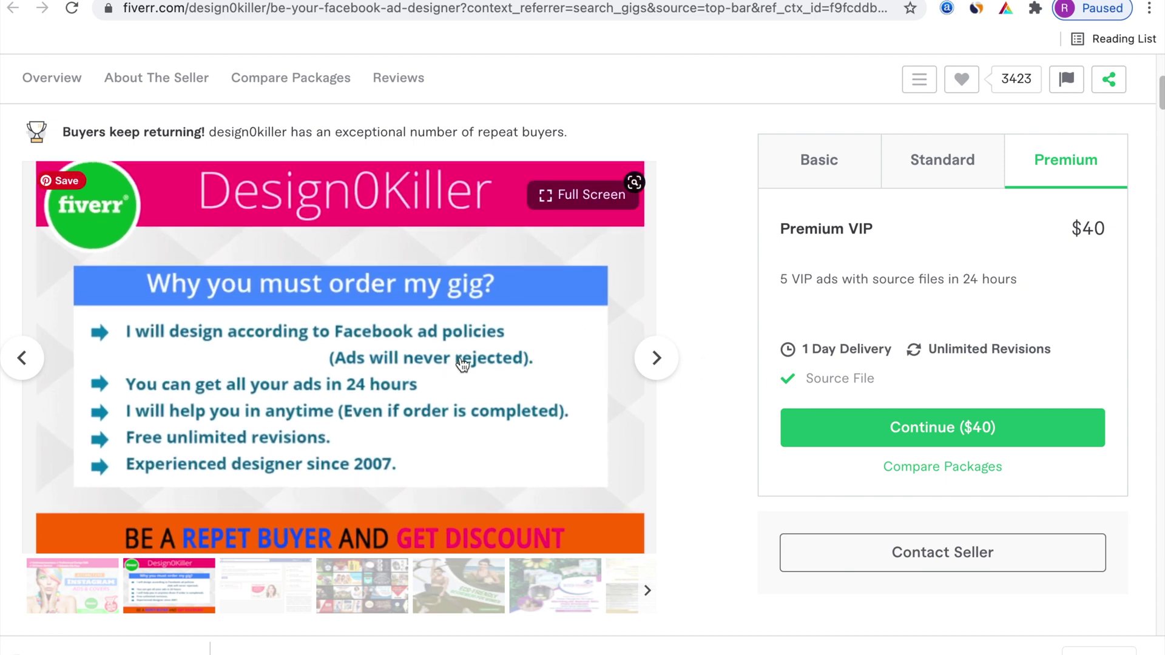
left_click(804, 178)
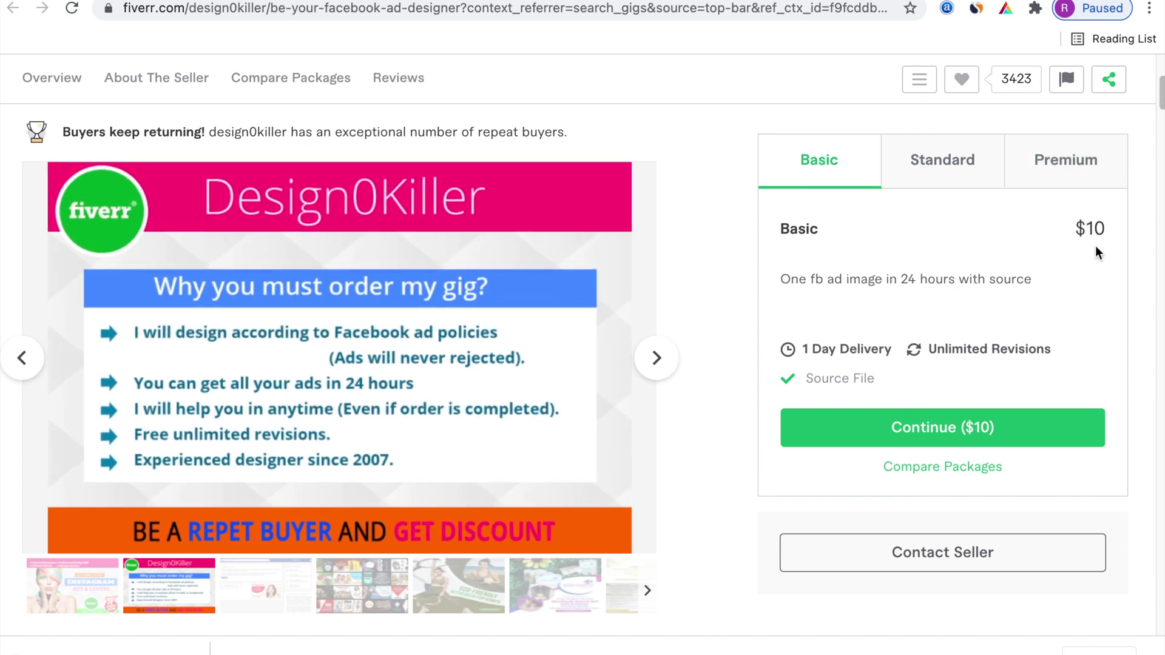
left_click(1066, 159)
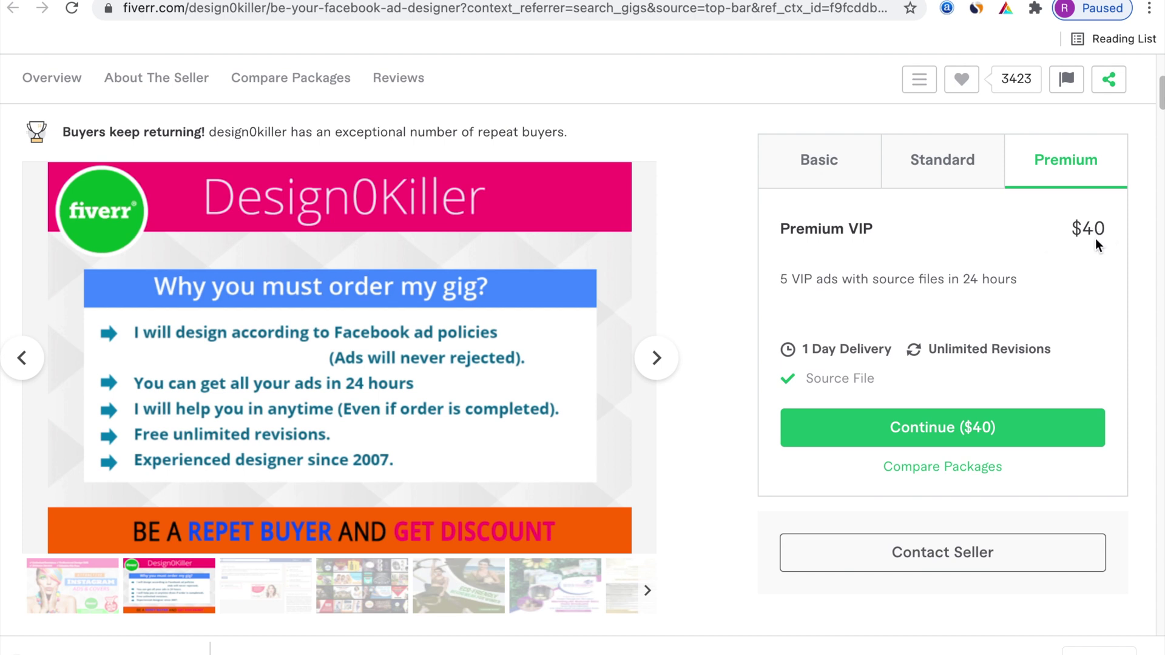
left_click(833, 175)
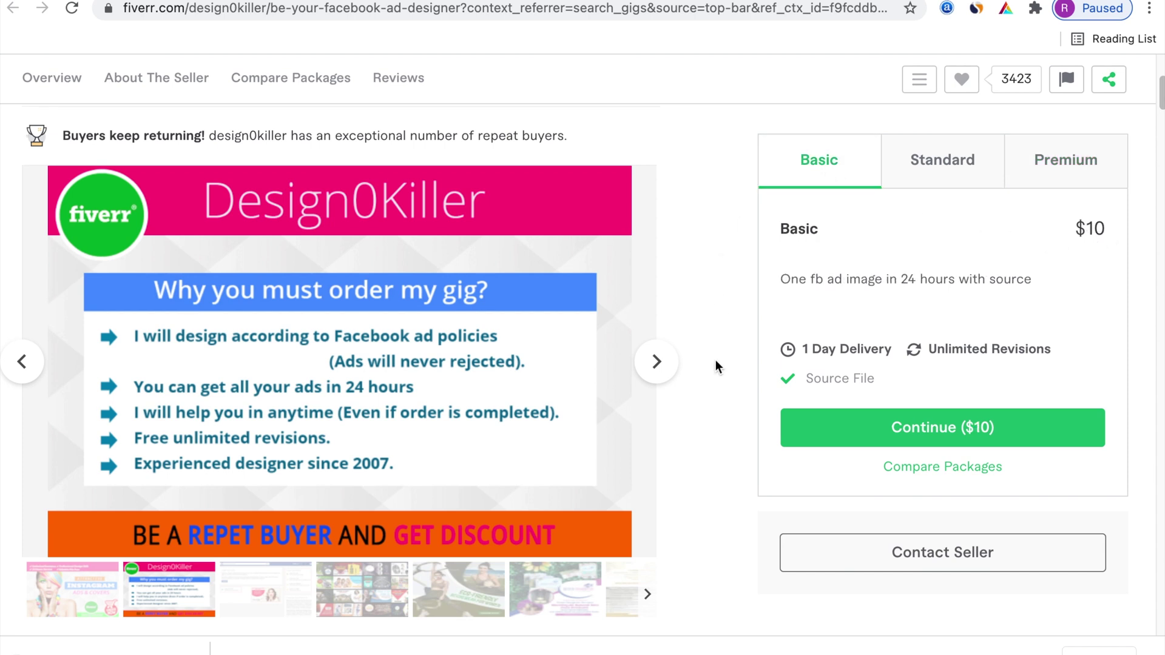
left_click(648, 360)
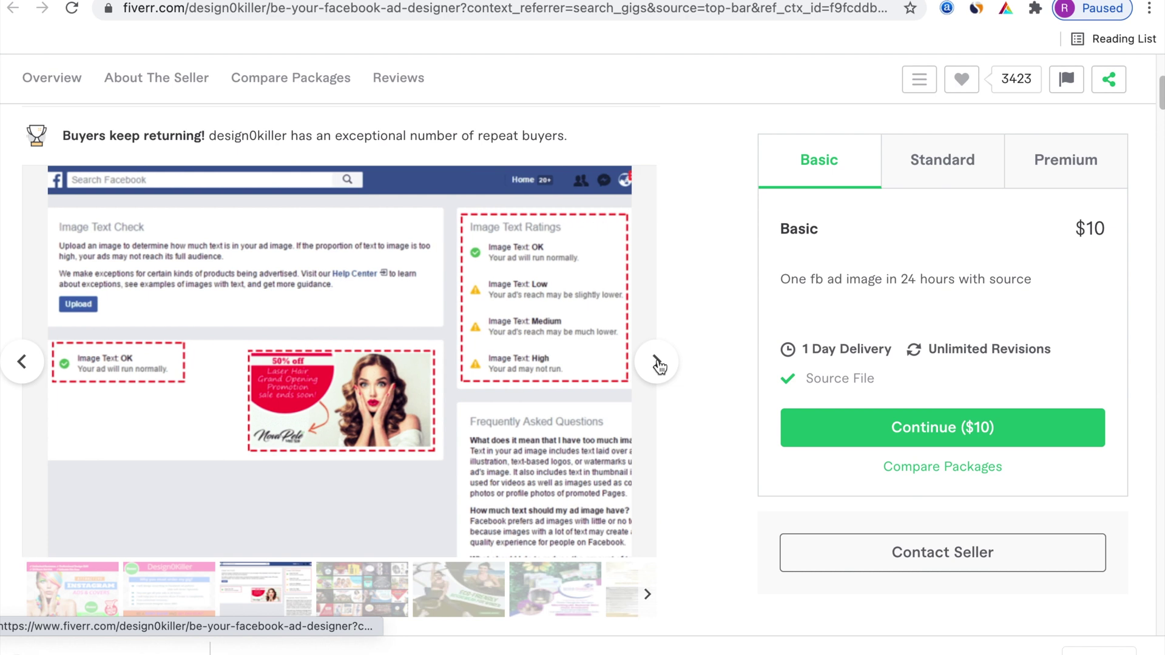
left_click(11, 373)
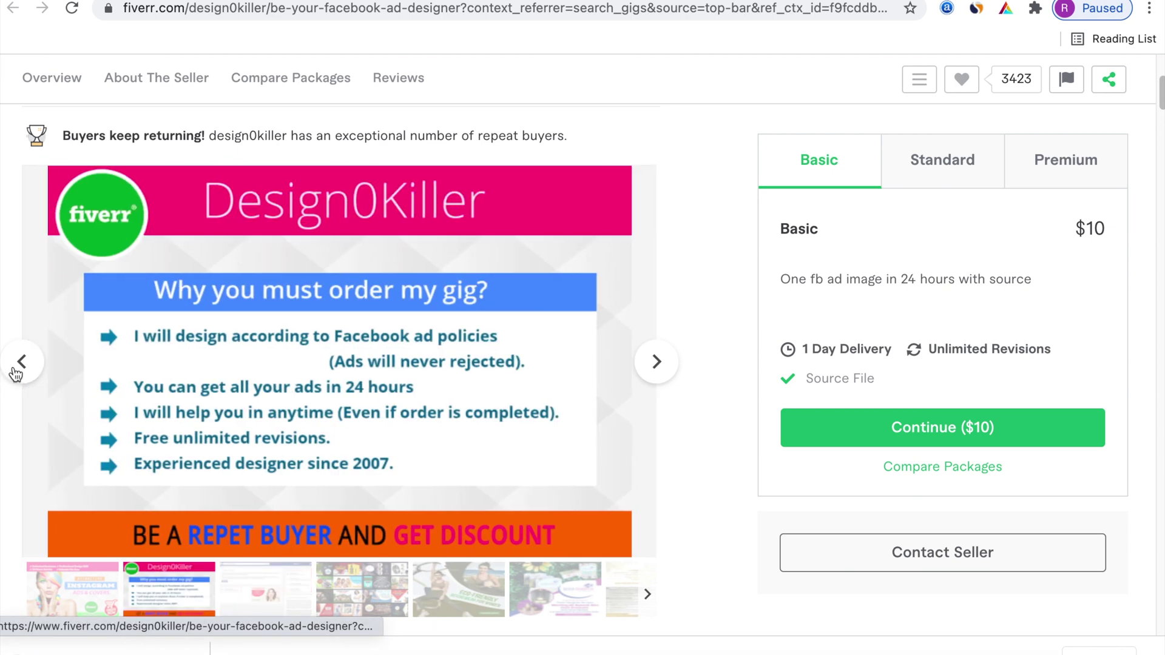
left_click(10, 373)
scroll(680, 425, "up", 5)
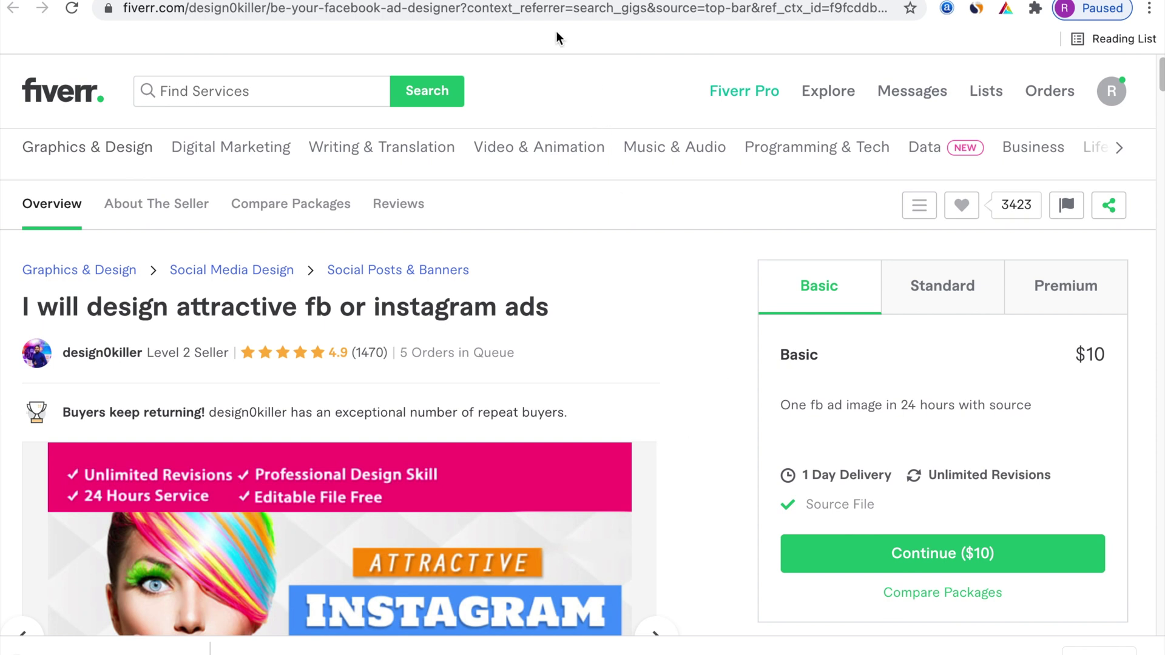
Switch to the Canva home page and start a new Facebook Post design.
left_click(477, 1)
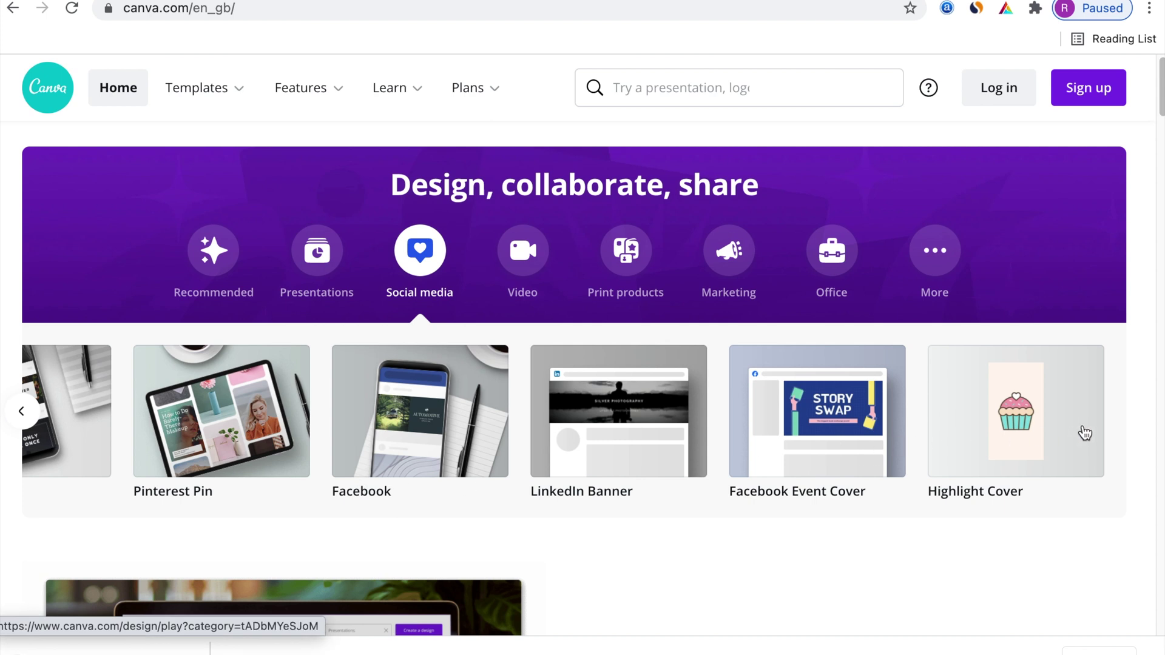
left_click(667, 91)
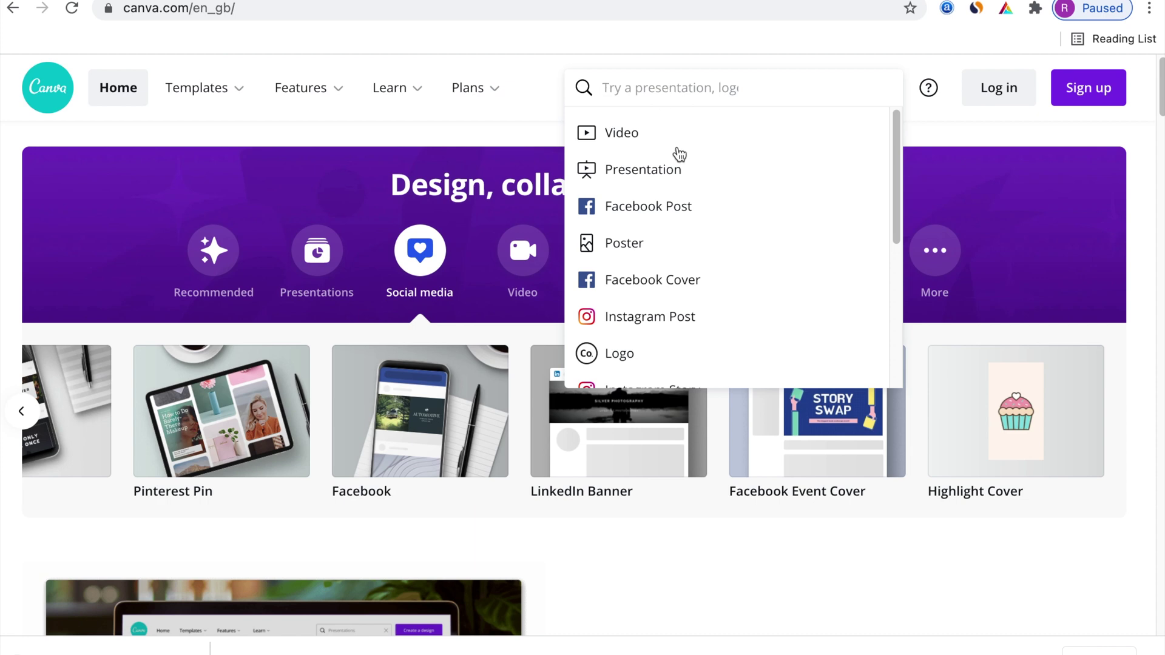
left_click(688, 208)
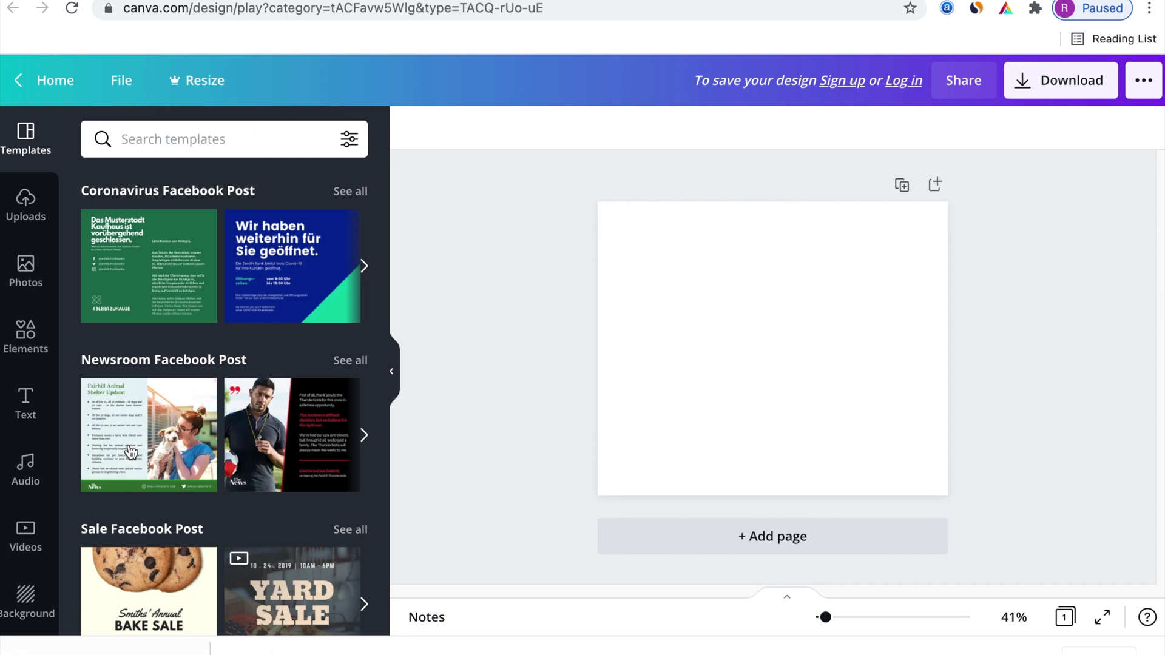
Apply the "You can and you will" template from the Summer Facebook Post category to the blank page.
scroll(315, 503, "down", 2)
scroll(315, 504, "down", 5)
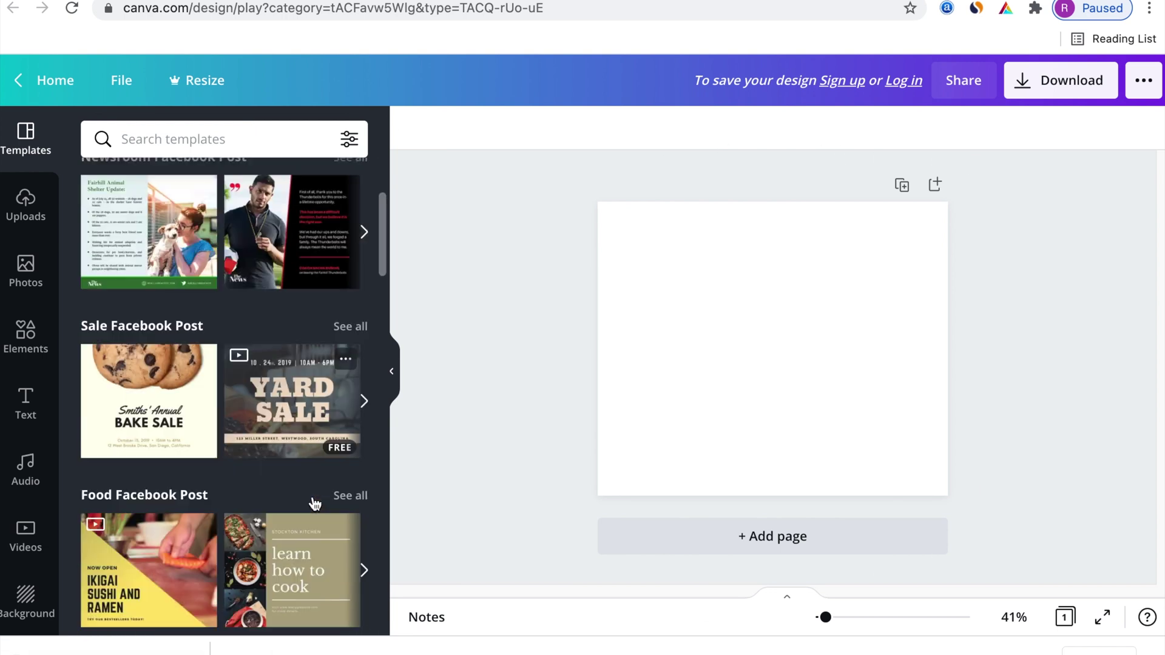
scroll(315, 504, "down", 5)
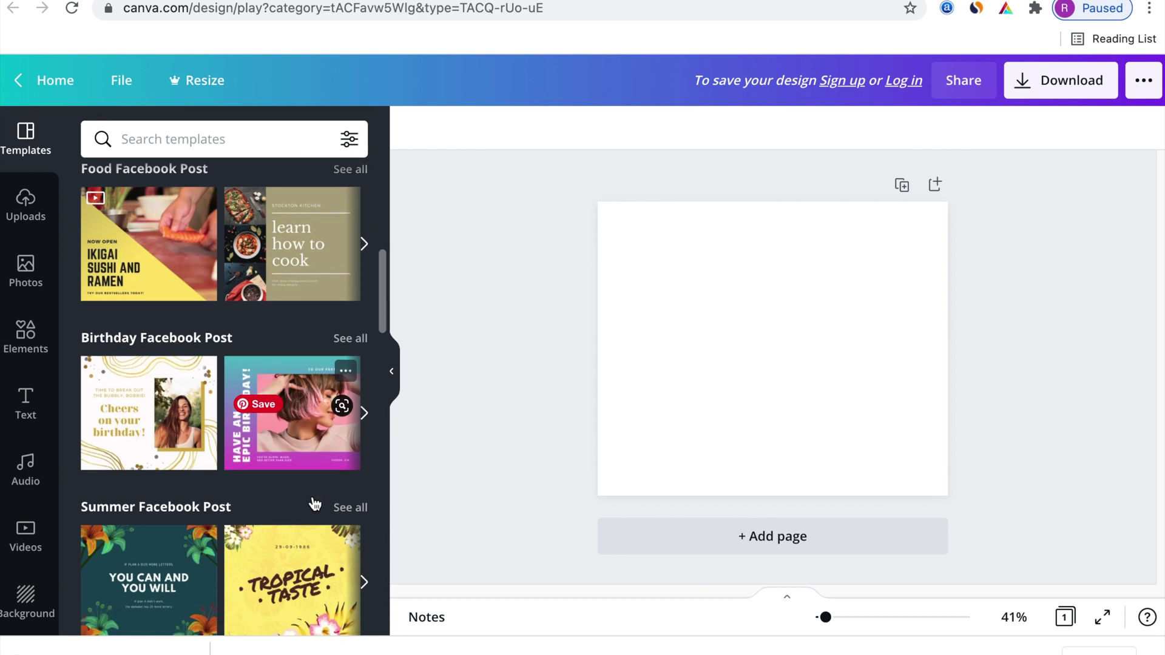
scroll(321, 499, "down", 2)
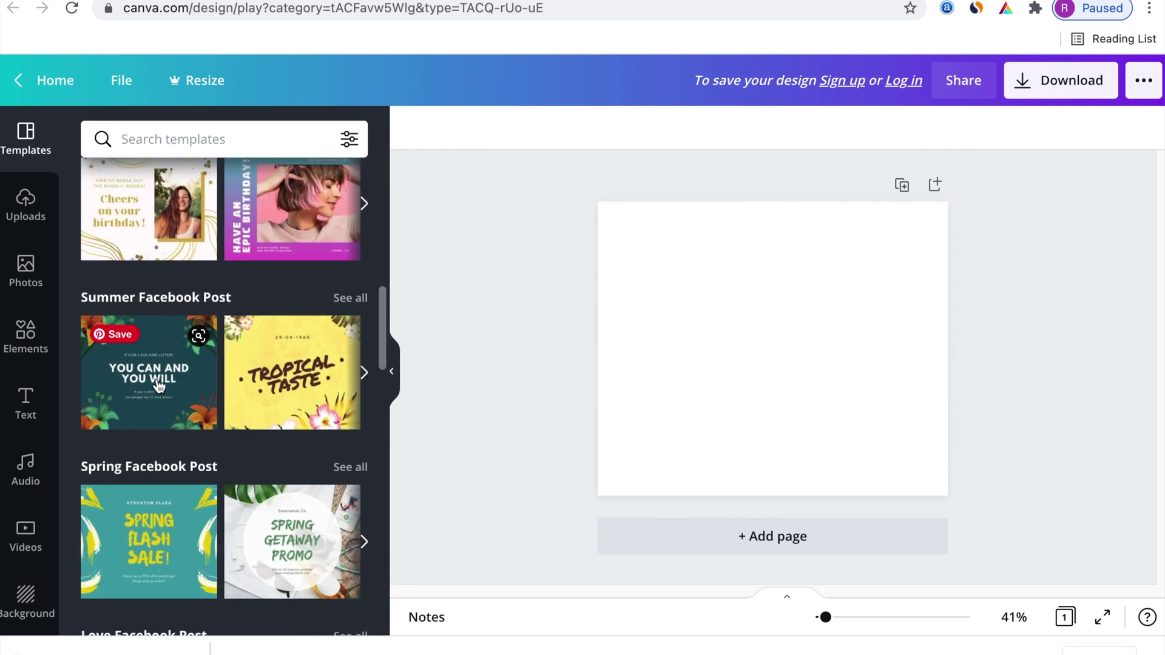
left_click(159, 386)
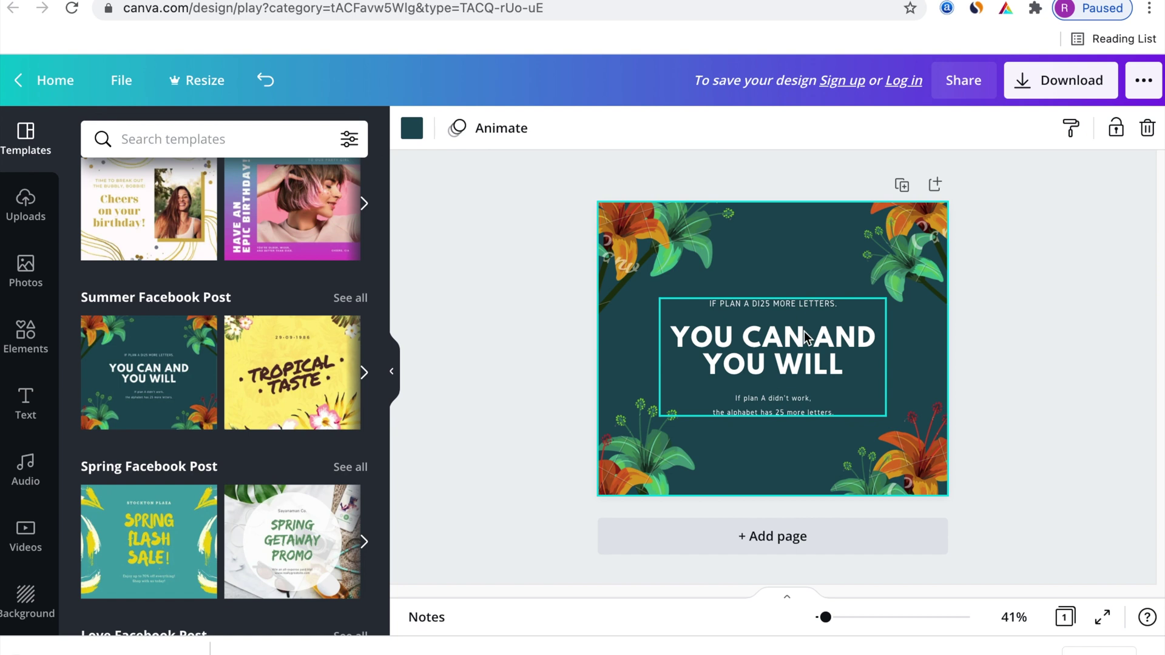
Replace the template's heading with "MAKE MONEY ONLINE".
double_click(834, 366)
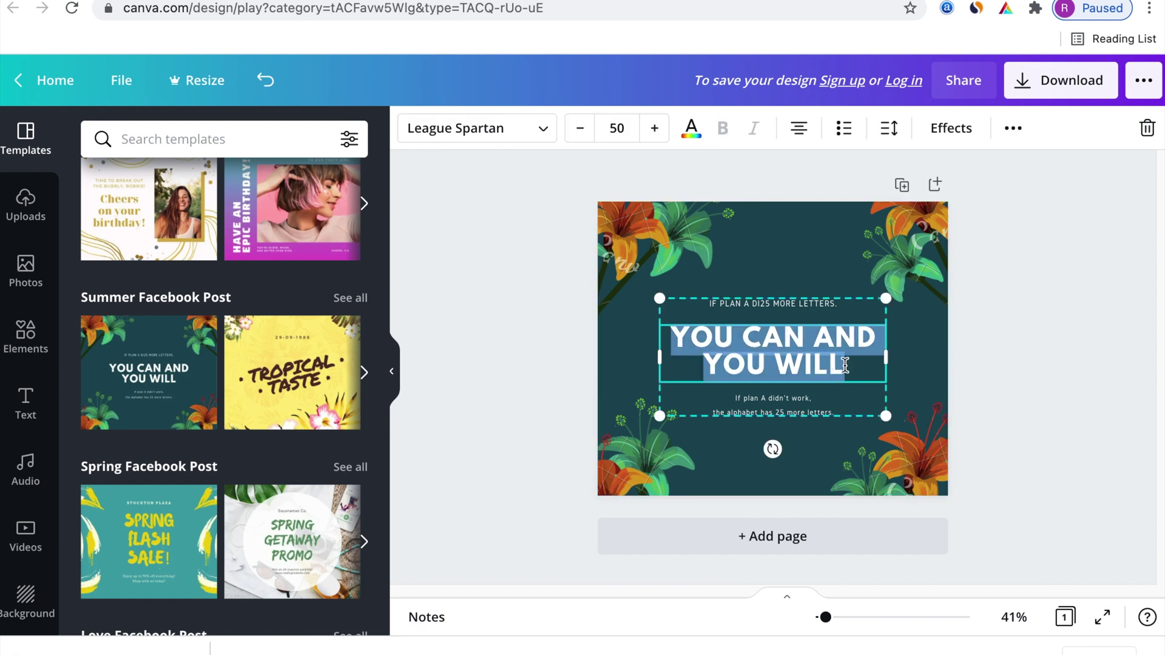
left_click(845, 365)
key("BackSpace")
key("BackSpace")
key("BackSpace")
key("BackSpace")
key("BackSpace")
key("BackSpace")
key("BackSpace")
key("BackSpace")
key("BackSpace")
key("BackSpace")
key("BackSpace")
key("BackSpace")
key("BackSpace")
key("BackSpace")
key("BackSpace")
key("BackSpace")
key("BackSpace")
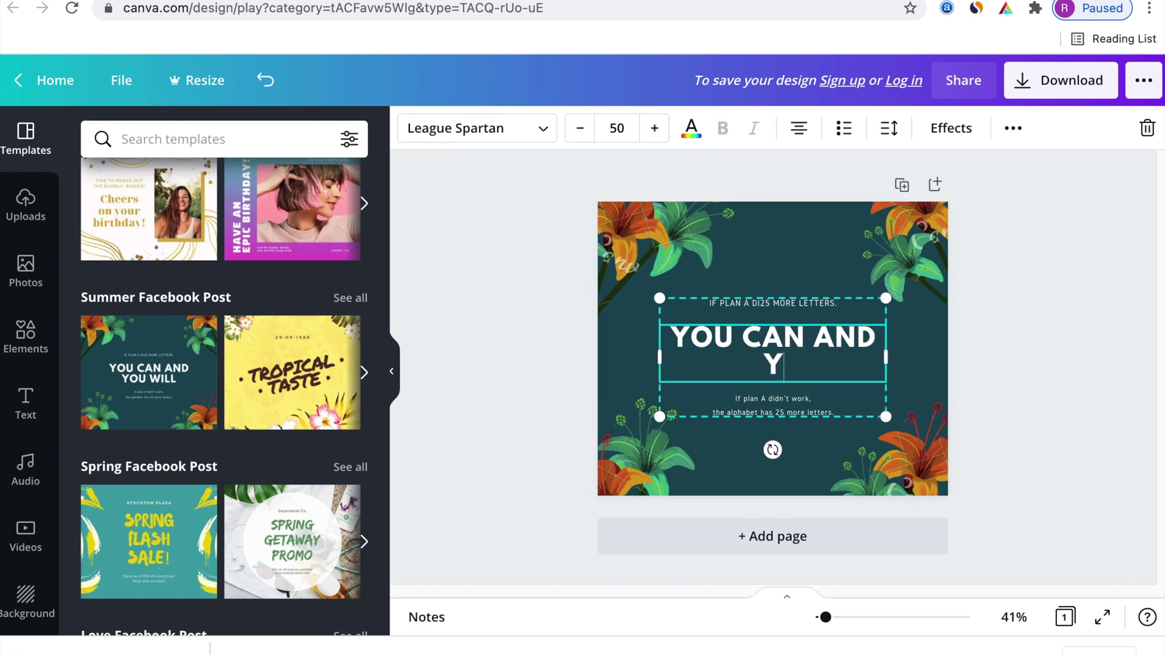
key("BackSpace")
key("BackSpace")
key("BackSpace")
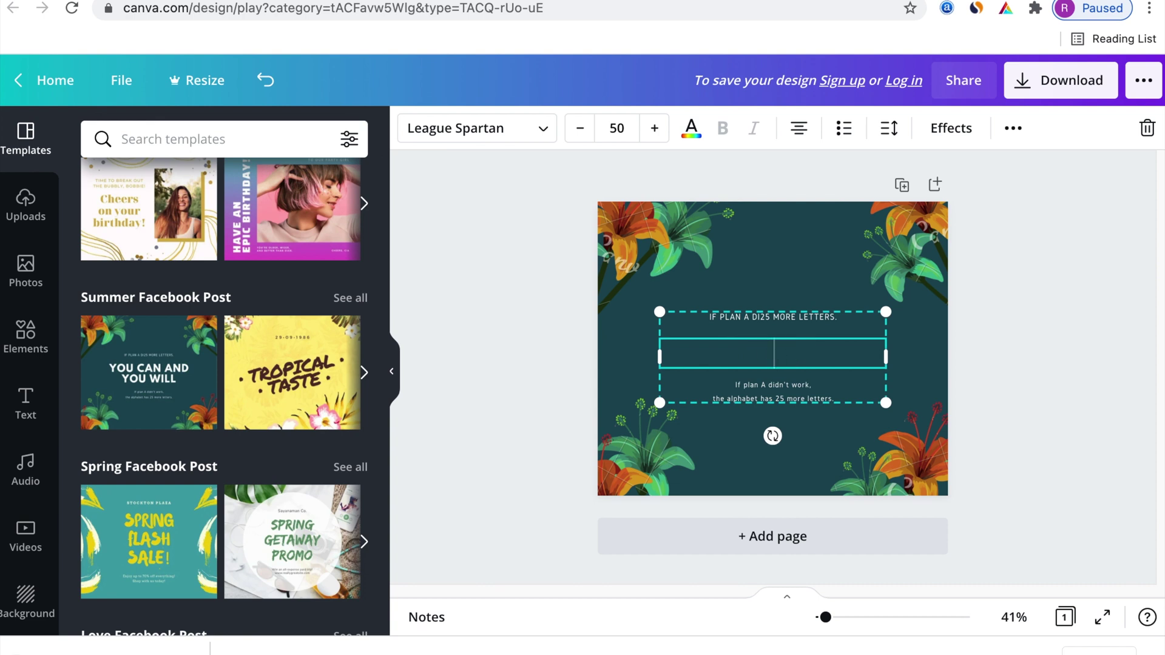
type("MAKE MO")
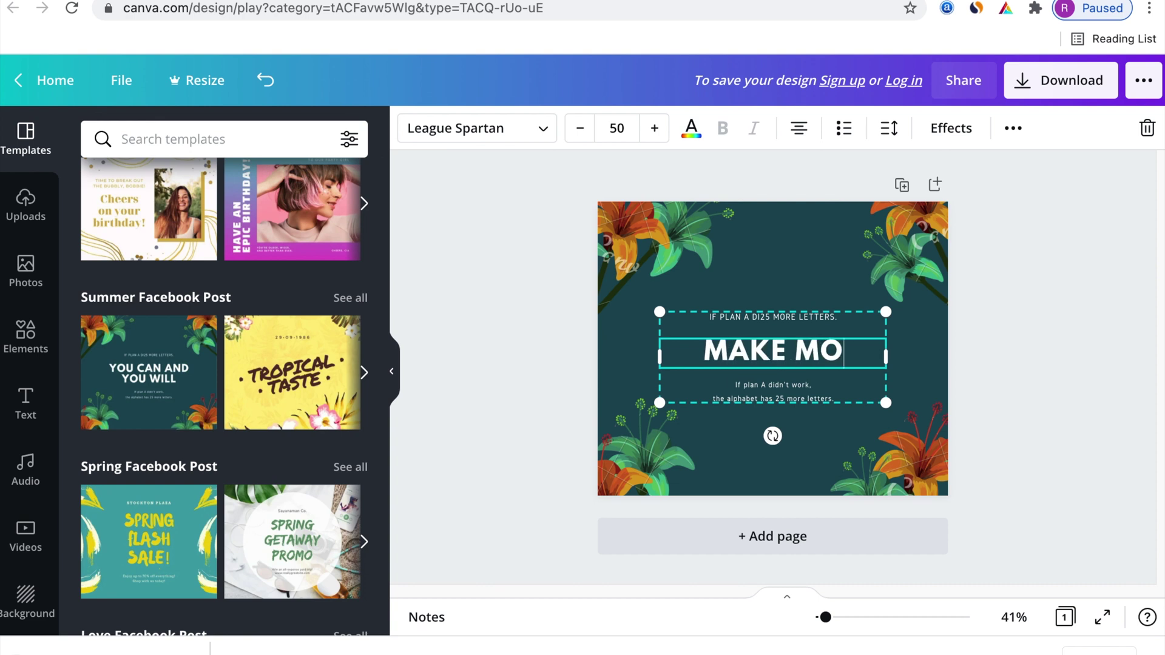
type("NEY ONLINE")
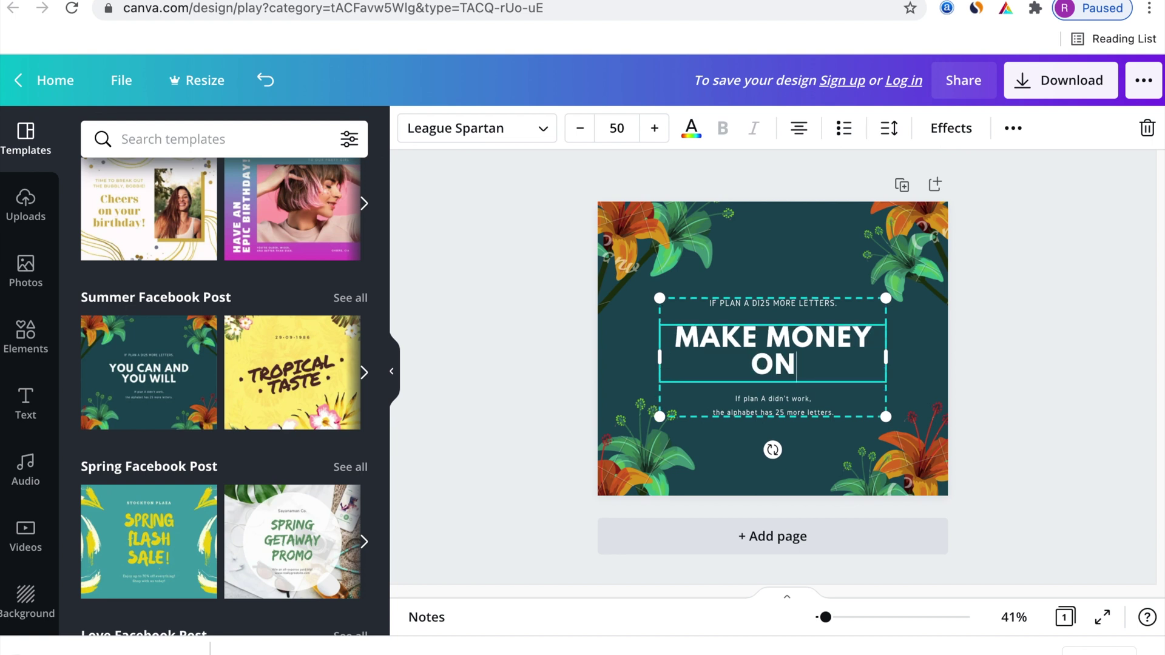
Replace the small text below the heading with "NO SKILLS" and remove the line above the heading.
left_click(838, 408)
left_click(837, 409)
left_click(838, 410)
left_click_drag(838, 409, 708, 401)
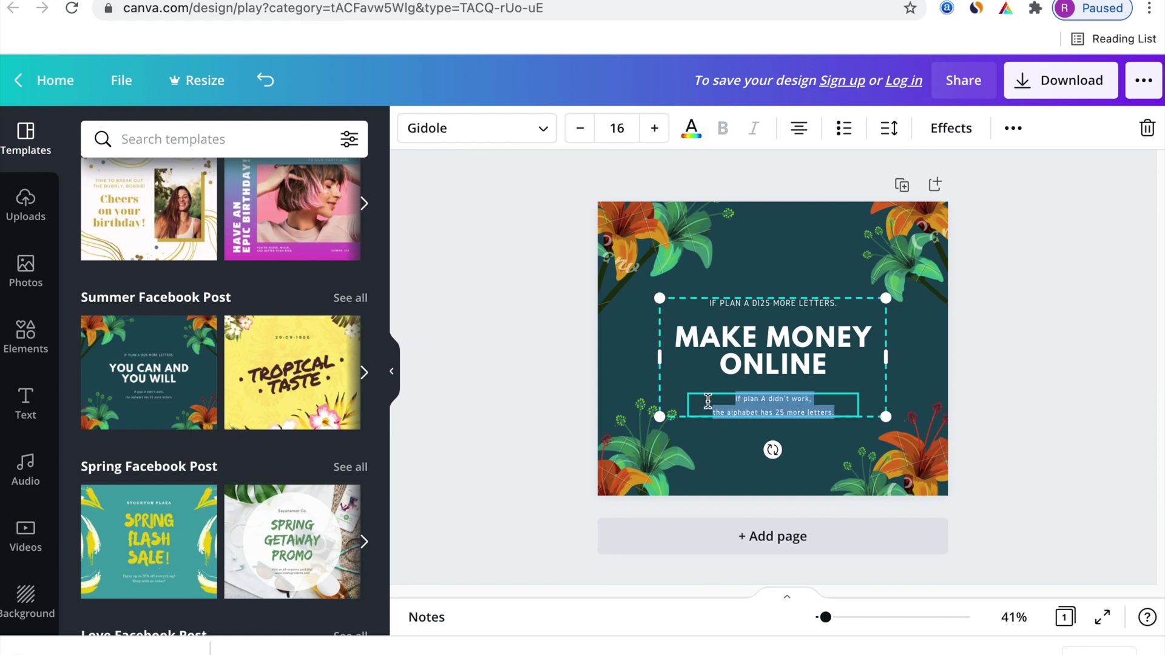
key("BackSpace")
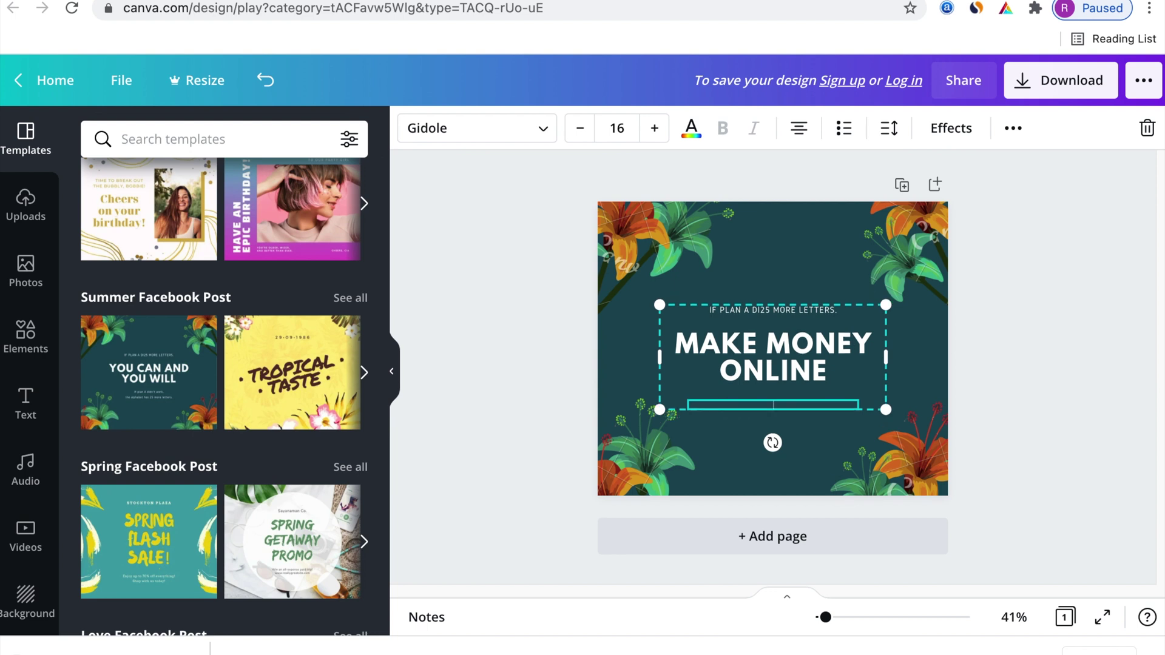
left_click(841, 311)
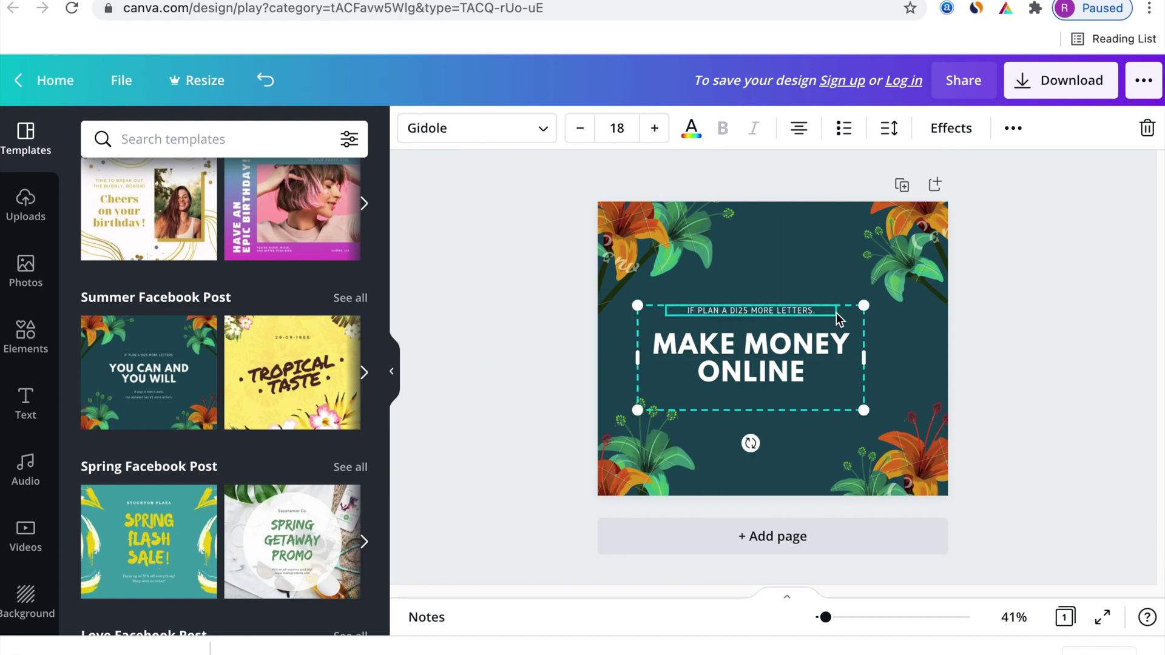
type("NO")
type(" SKILLS")
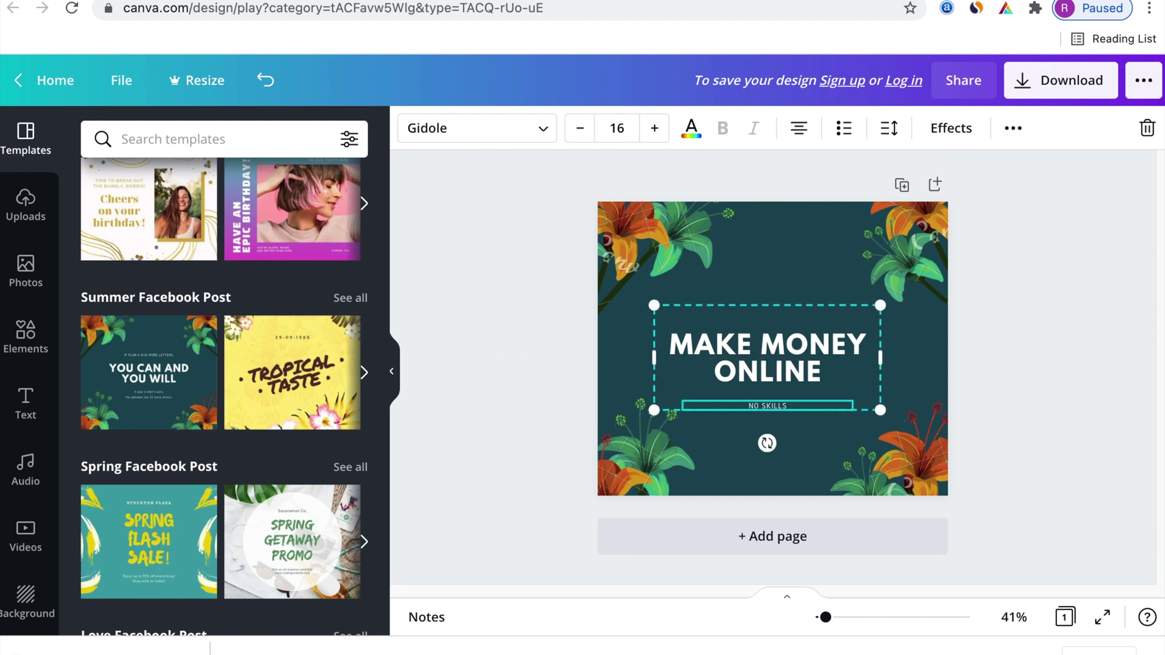
Add a second line "NO INVESTMENT" below "NO SKILLS" and set both lines to font size 33.
key("Return")
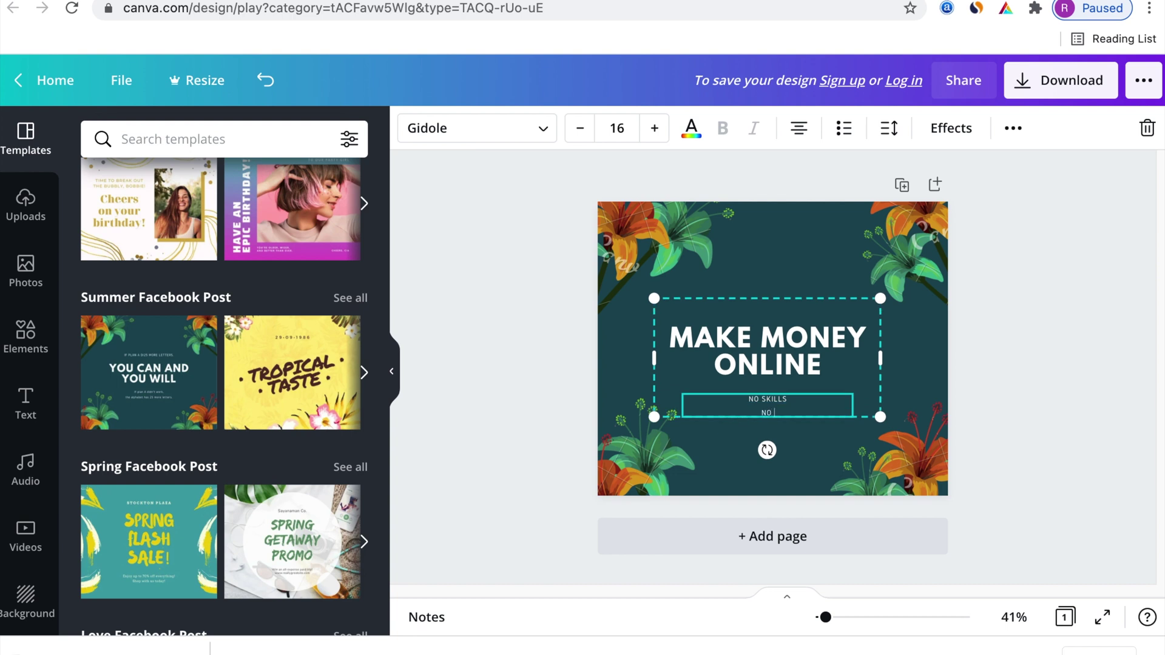
type("NO INVESTMENT")
mouse_move(809, 413)
left_mouse_down()
mouse_move(746, 400)
mouse_move(703, 210)
left_mouse_up()
left_click(654, 128)
left_click(655, 128)
left_click(654, 128)
left_click_drag(654, 129, 655, 130)
left_click(655, 130)
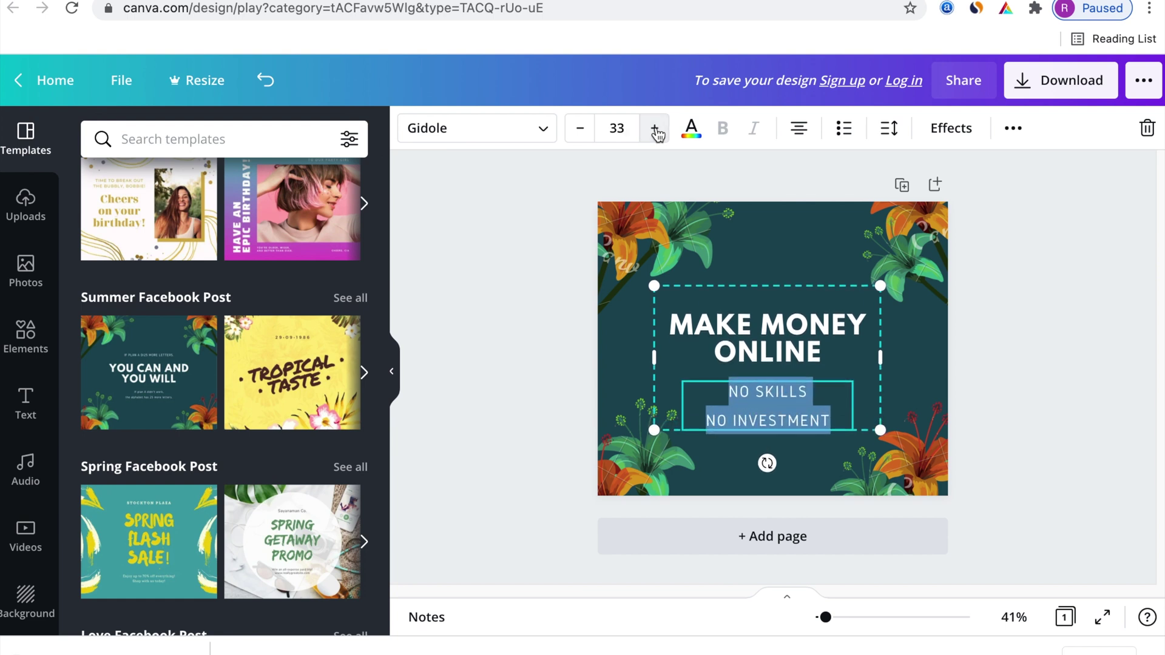
Left-align the "NO SKILLS" and "NO INVESTMENT" lines and format them as a bulleted list.
left_click(808, 135)
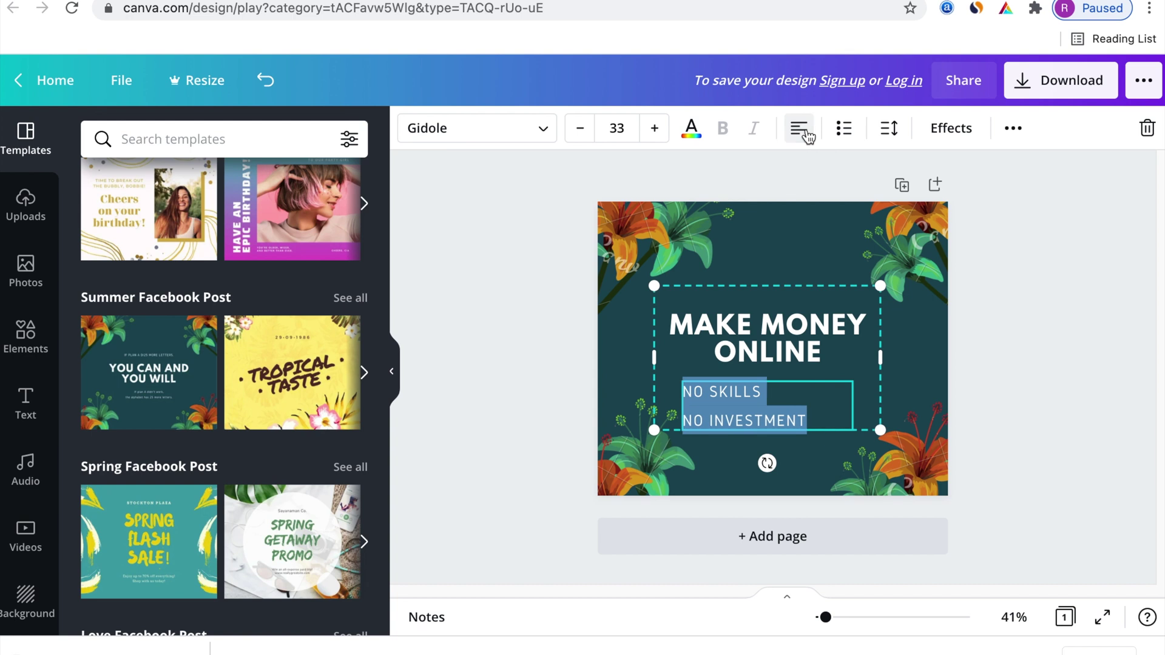
left_click(846, 131)
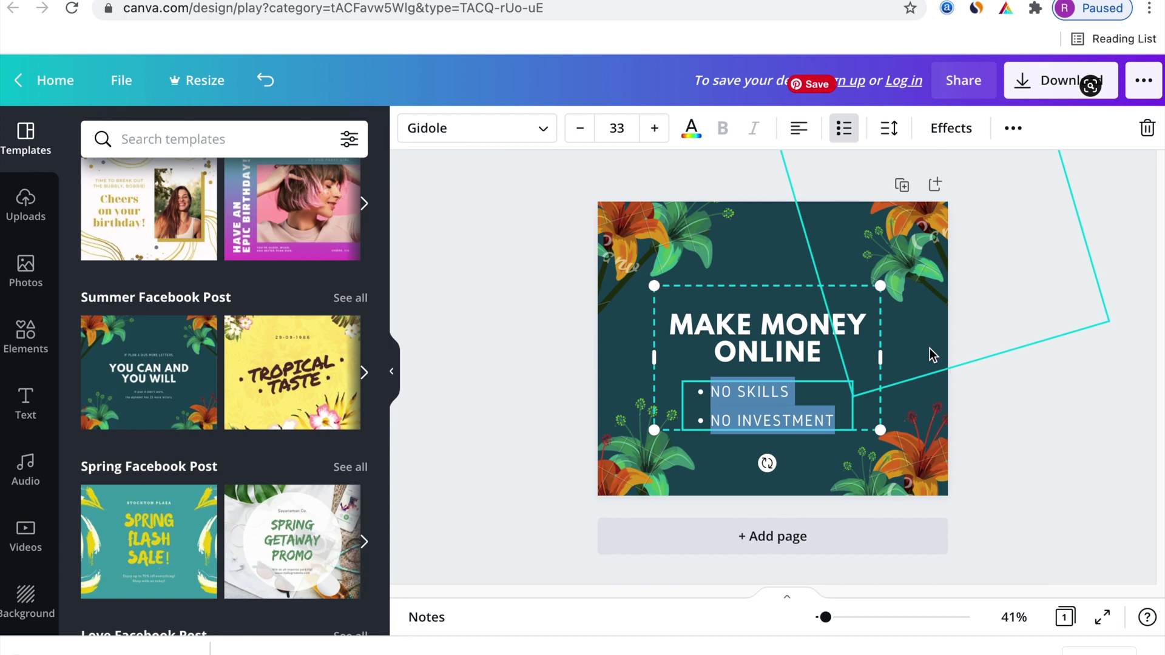
left_click(1039, 419)
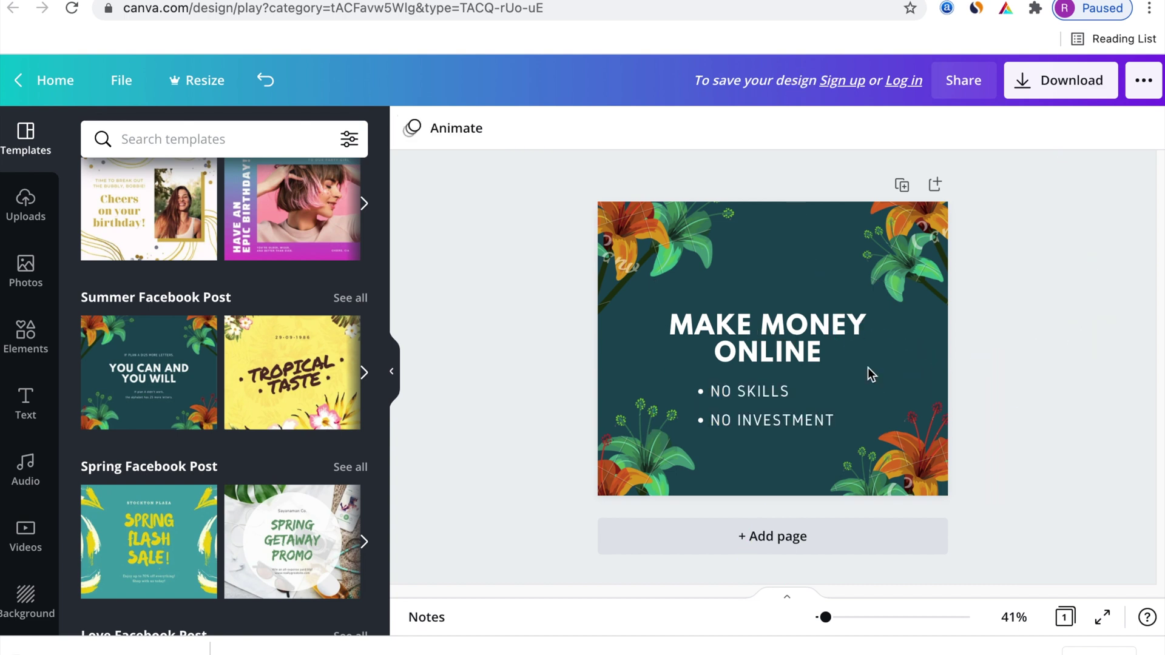
Enlarge the heading and bullet text group until the bullets are about size 40.6, and center it horizontally on the page.
left_click_drag(810, 363, 813, 338)
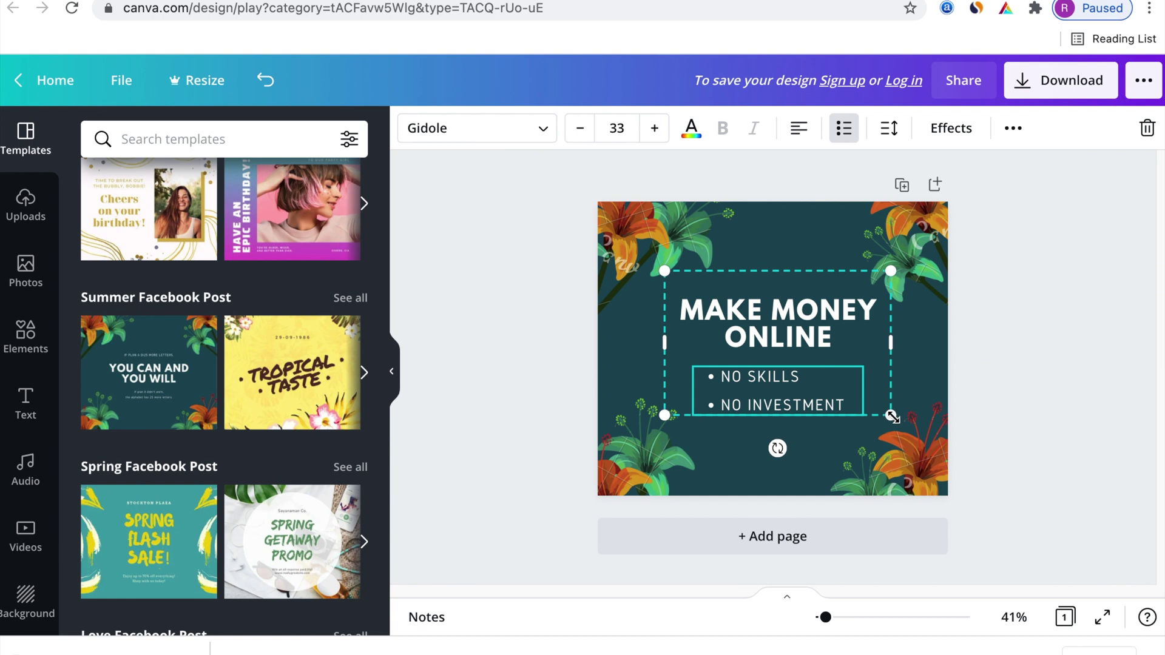
left_click_drag(892, 416, 930, 466)
left_click_drag(827, 410, 796, 396)
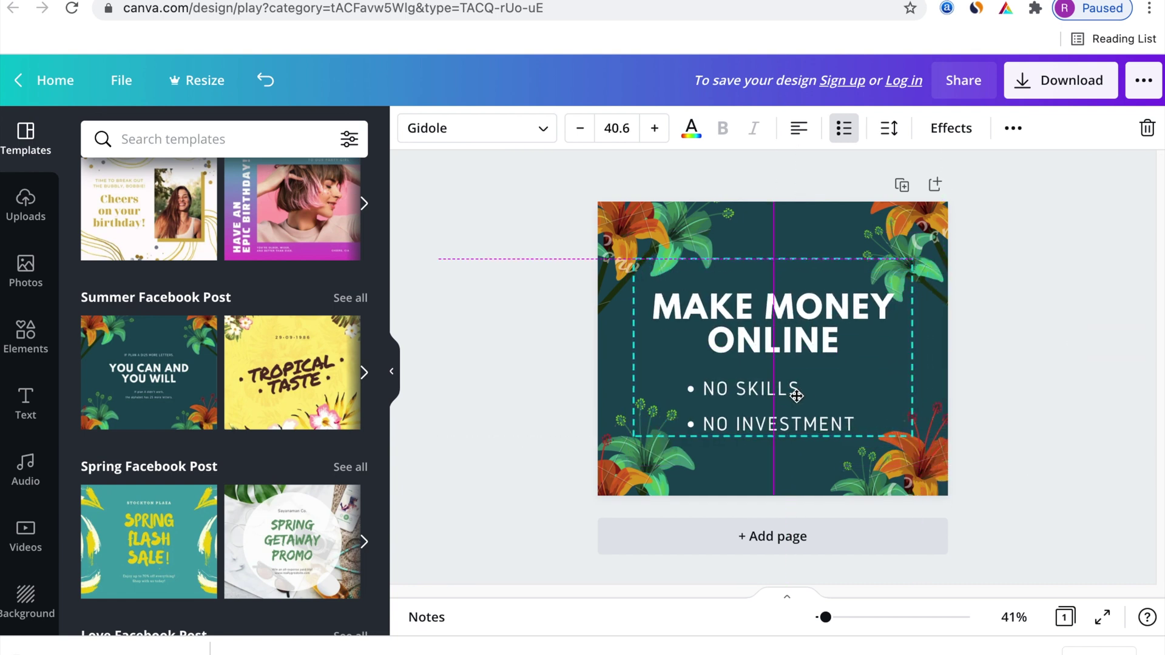
left_click(964, 388)
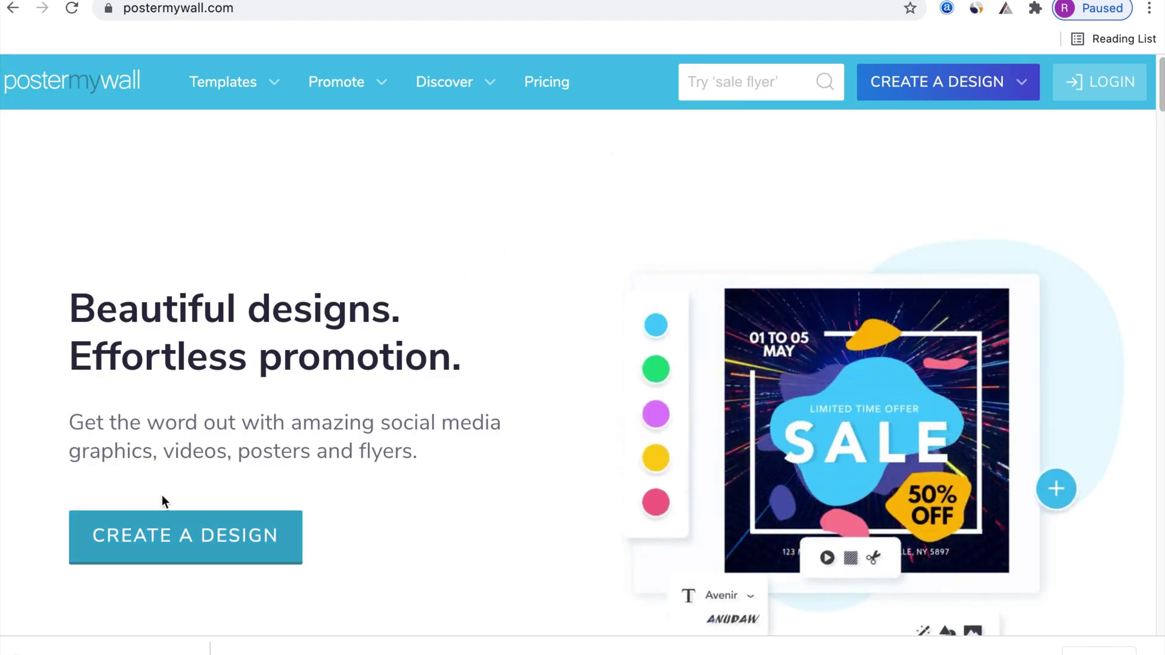
On the PosterMyWall site, open the design template gallery and show the Instagram Post templates under Social Media Graphics.
left_click(177, 544)
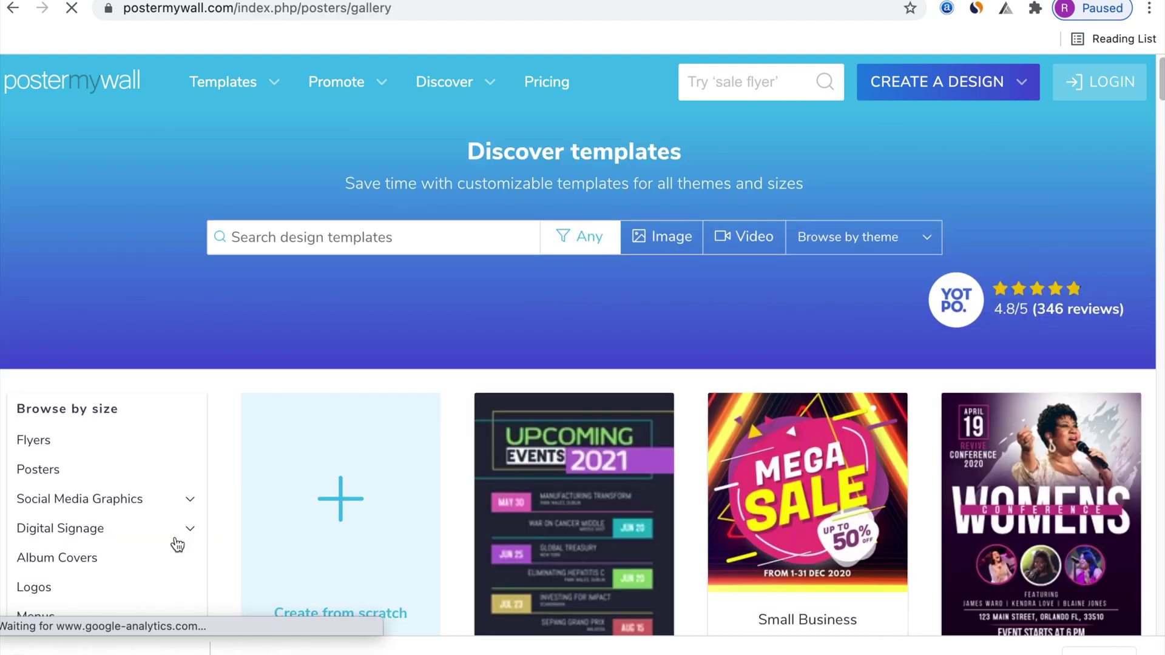
scroll(220, 370, "down", 2)
scroll(219, 370, "down", 3)
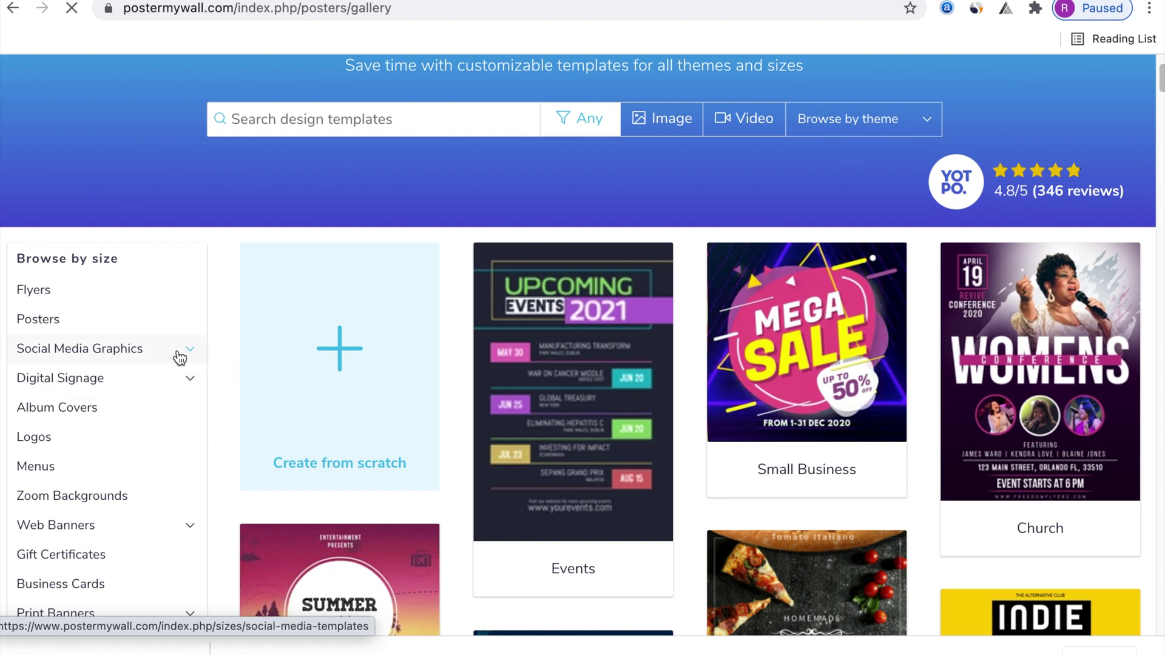
left_click(143, 349)
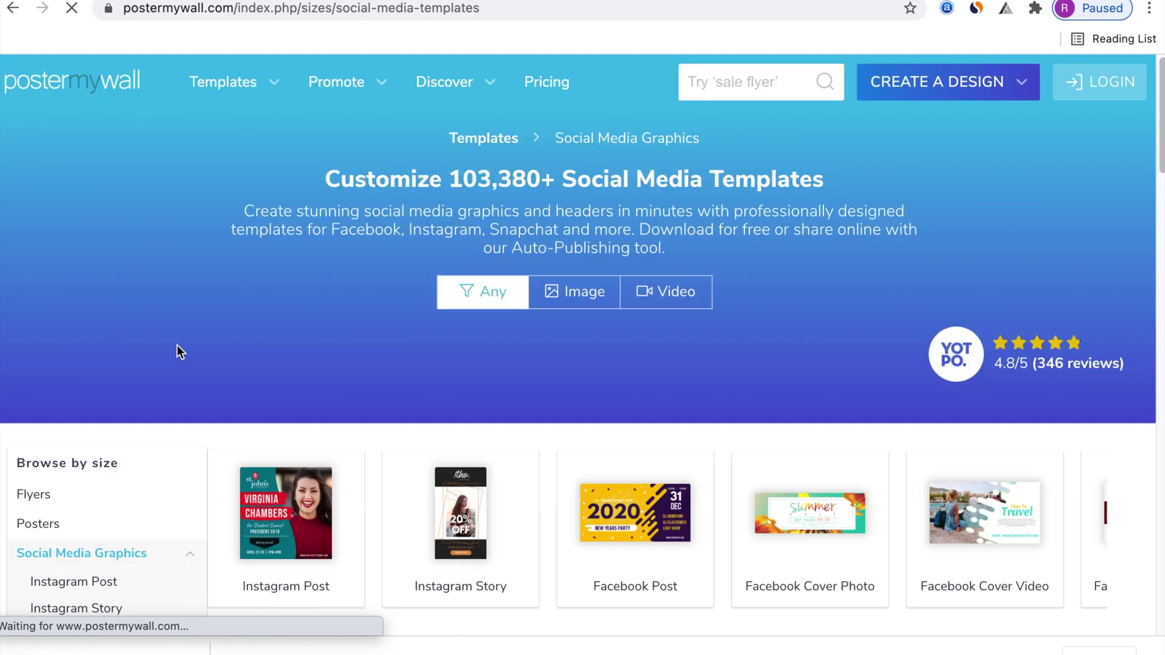
scroll(239, 373, "down", 3)
scroll(200, 393, "down", 2)
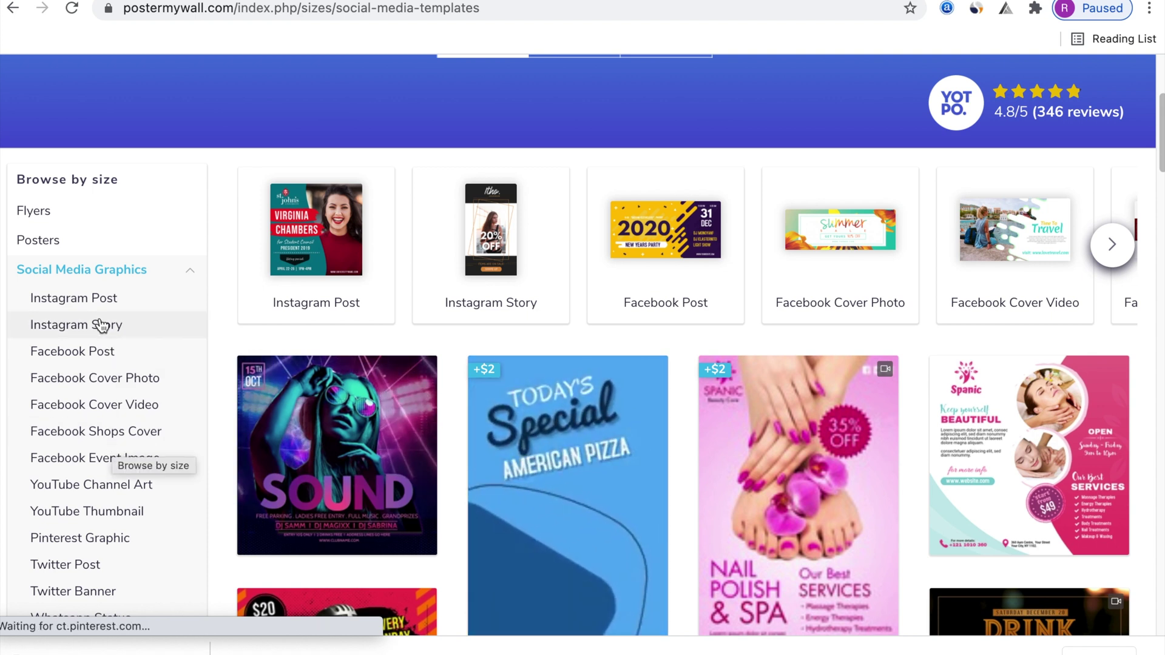
left_click(100, 305)
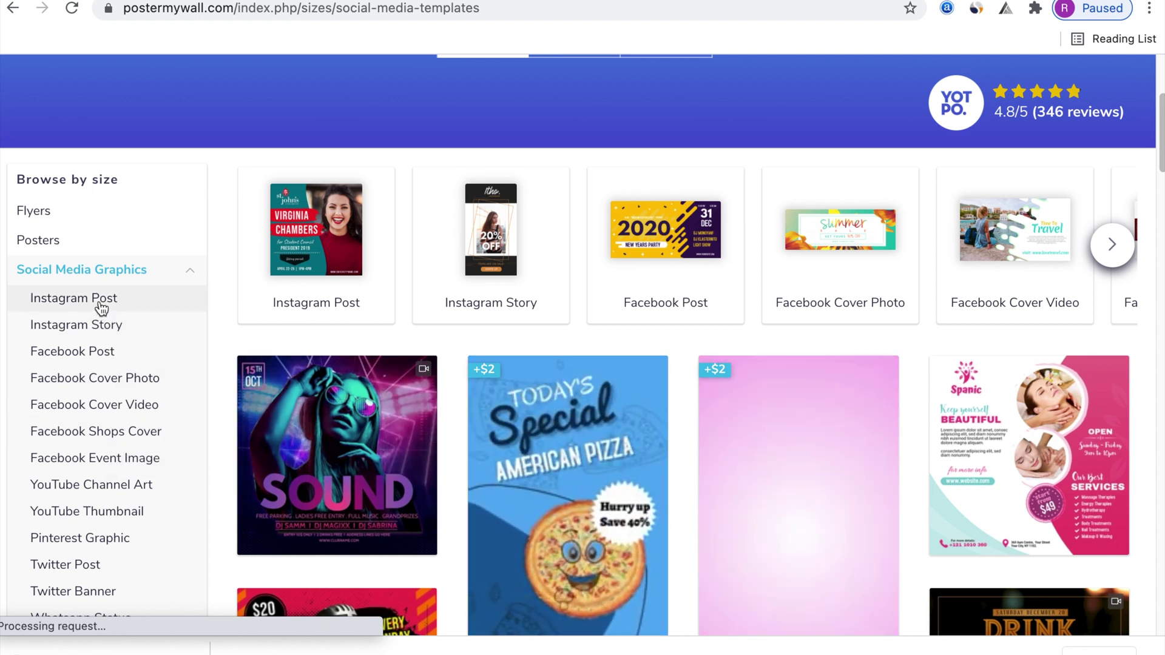
Browse the Instagram Post templates to examine the range of ready-made designs.
scroll(442, 388, "down", 5)
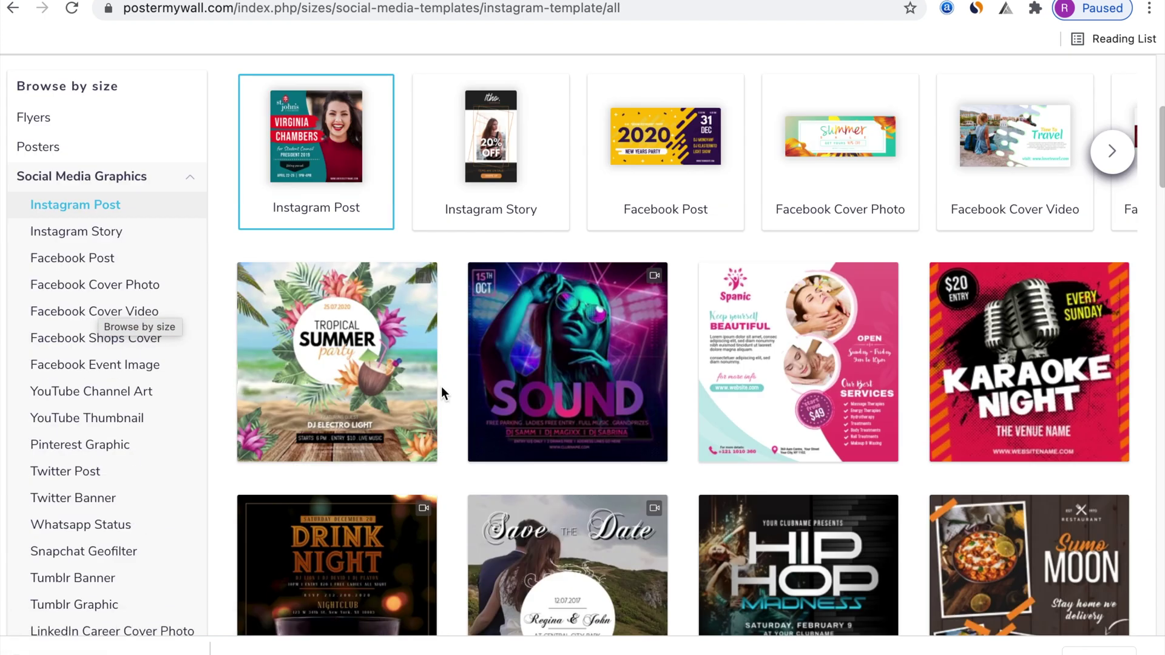
scroll(439, 387, "down", 1)
scroll(377, 405, "down", 1)
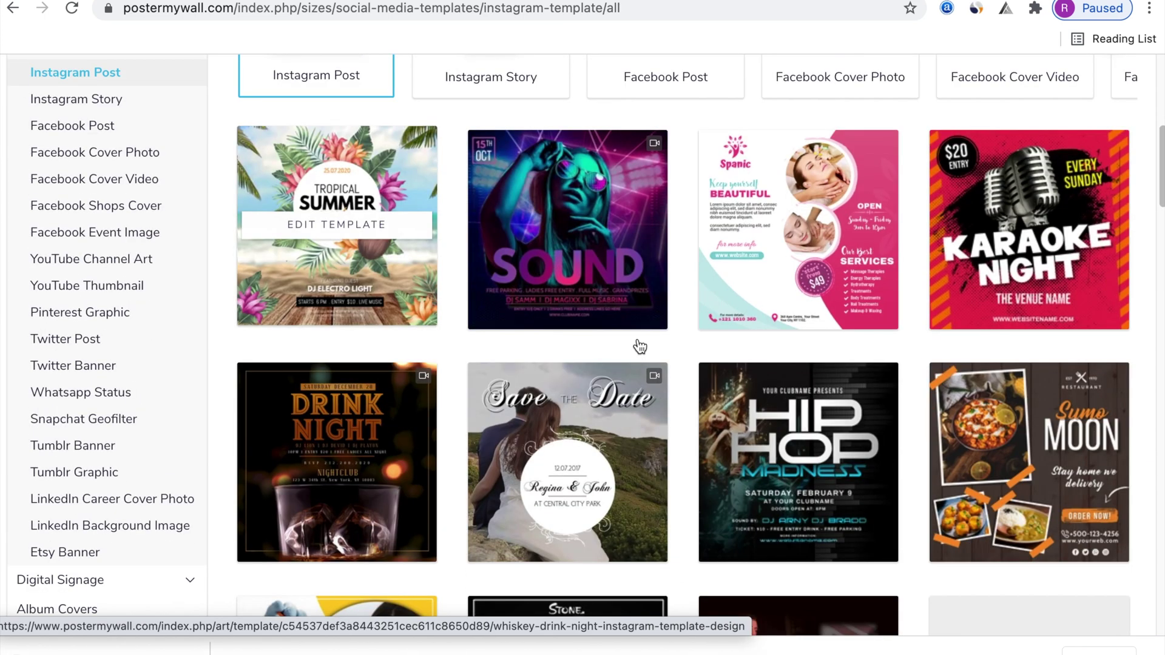
scroll(1071, 400, "down", 3)
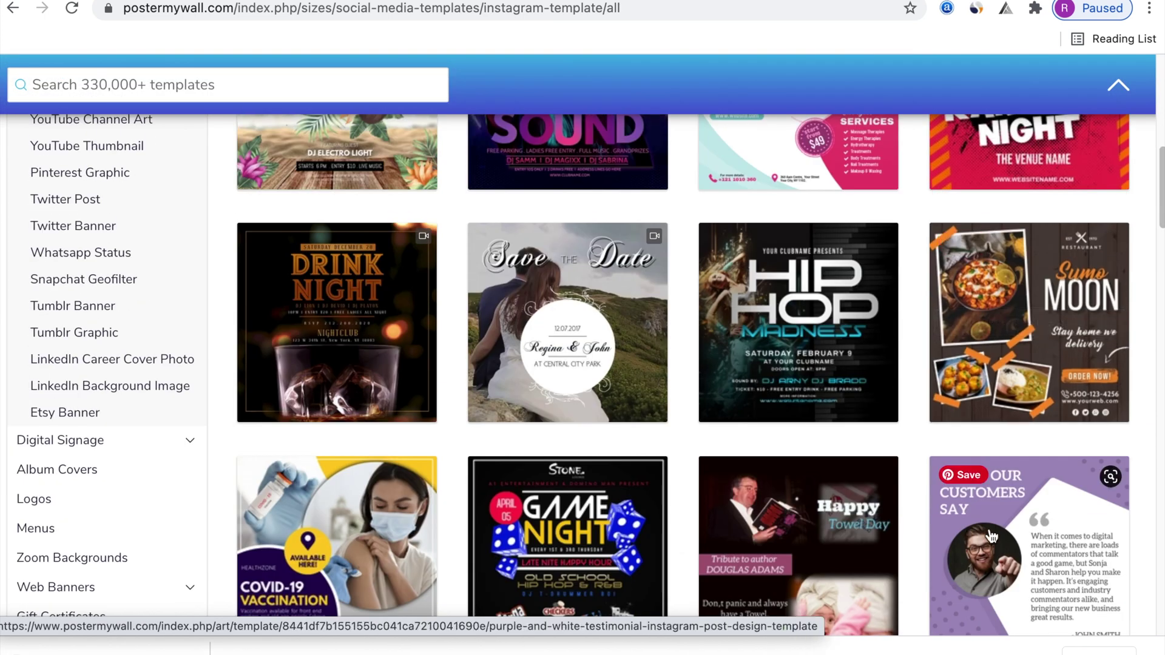
scroll(897, 546, "down", 5)
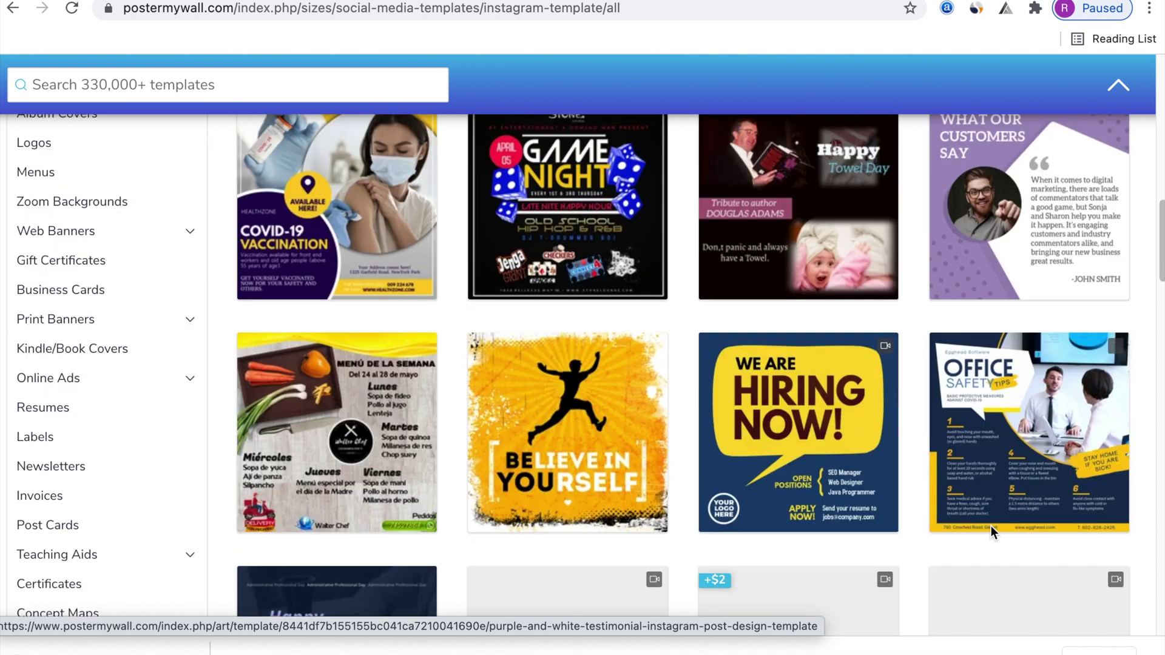
scroll(991, 532, "down", 7)
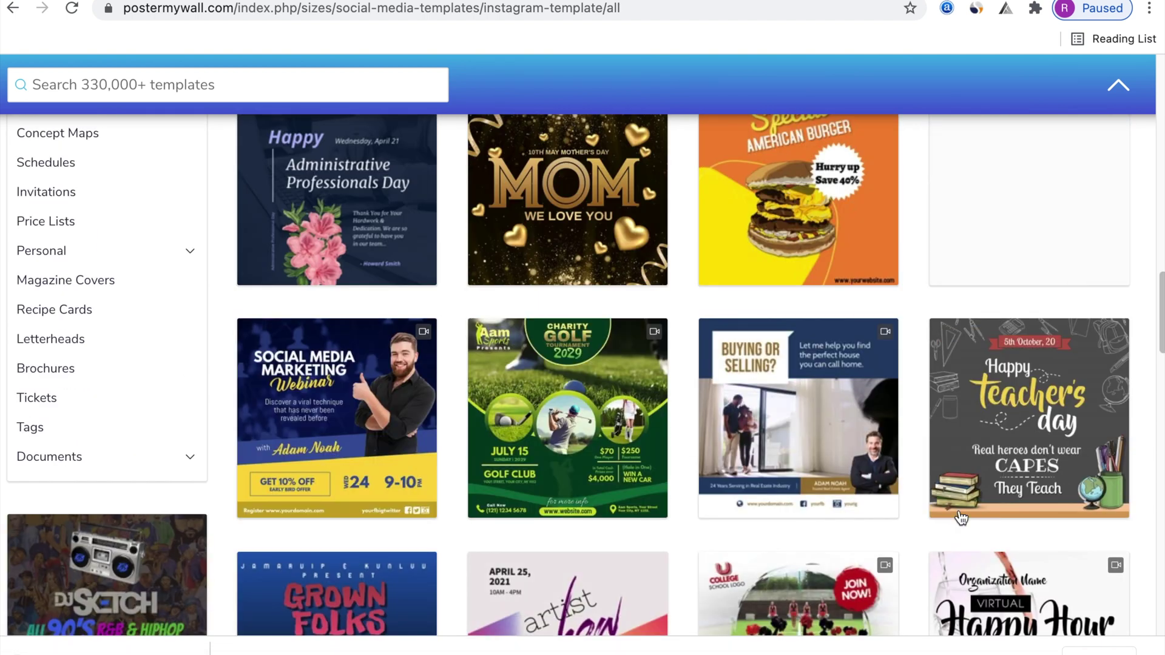
mouse_move(947, 514)
scroll(947, 514, "down", 4)
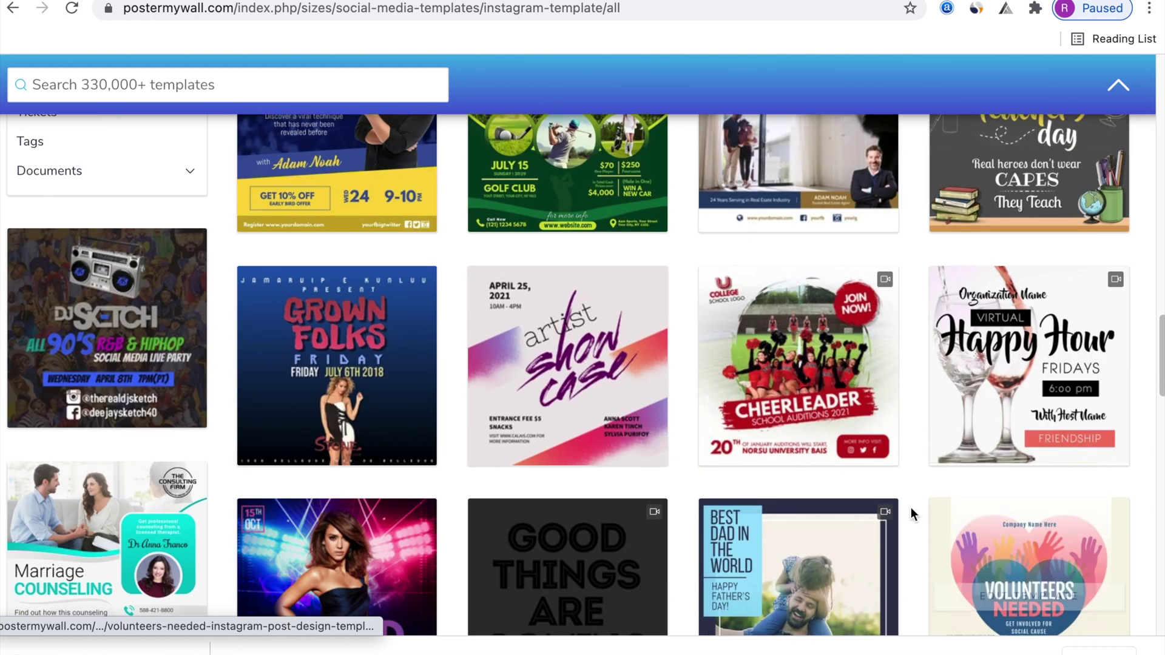
mouse_move(428, 466)
mouse_move(492, 368)
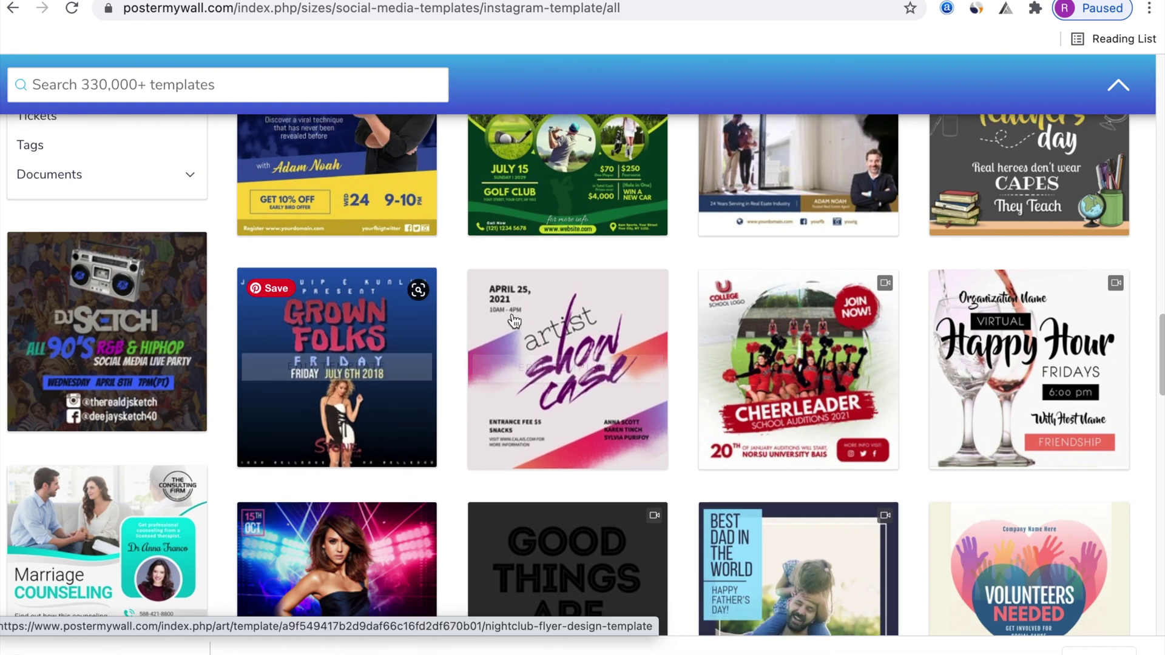
scroll(582, 473, "up", 2)
scroll(586, 470, "up", 7)
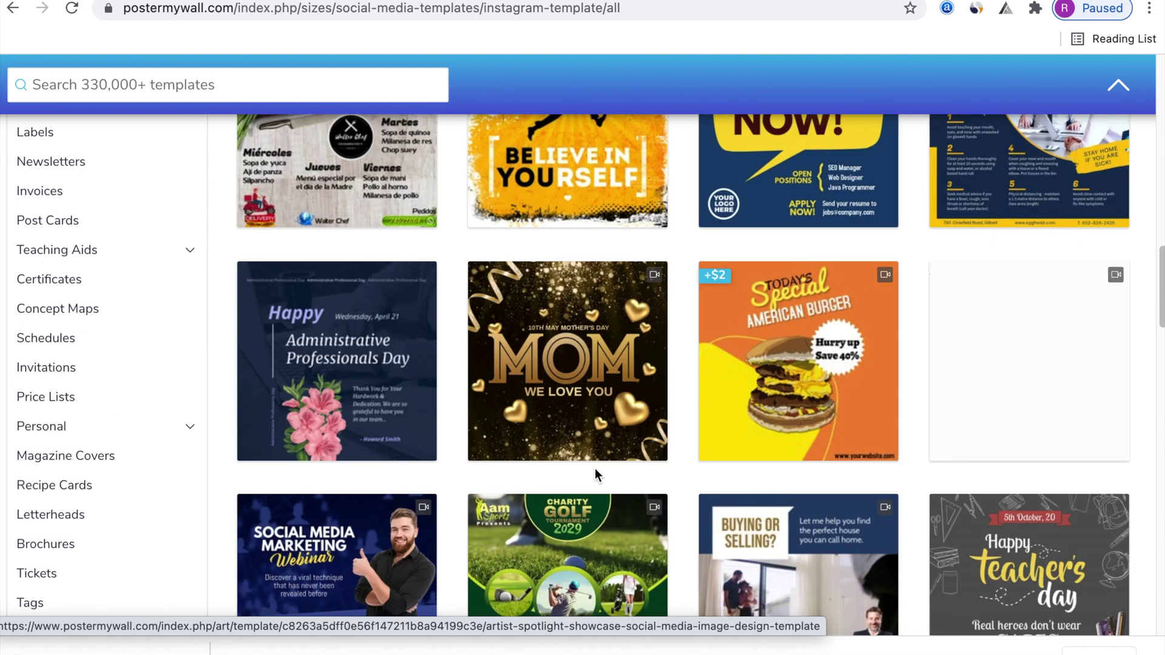
scroll(595, 468, "up", 5)
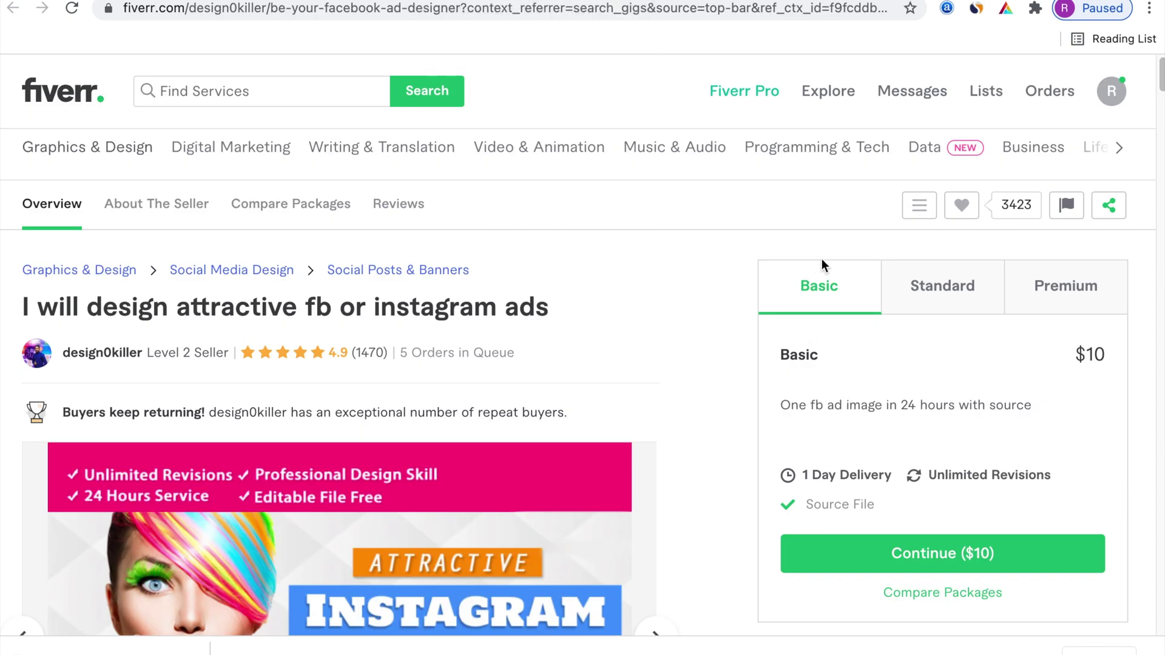
On the Fiverr ad design gig, view the Standard and Premium packages to examine their prices and contents.
left_click(952, 294)
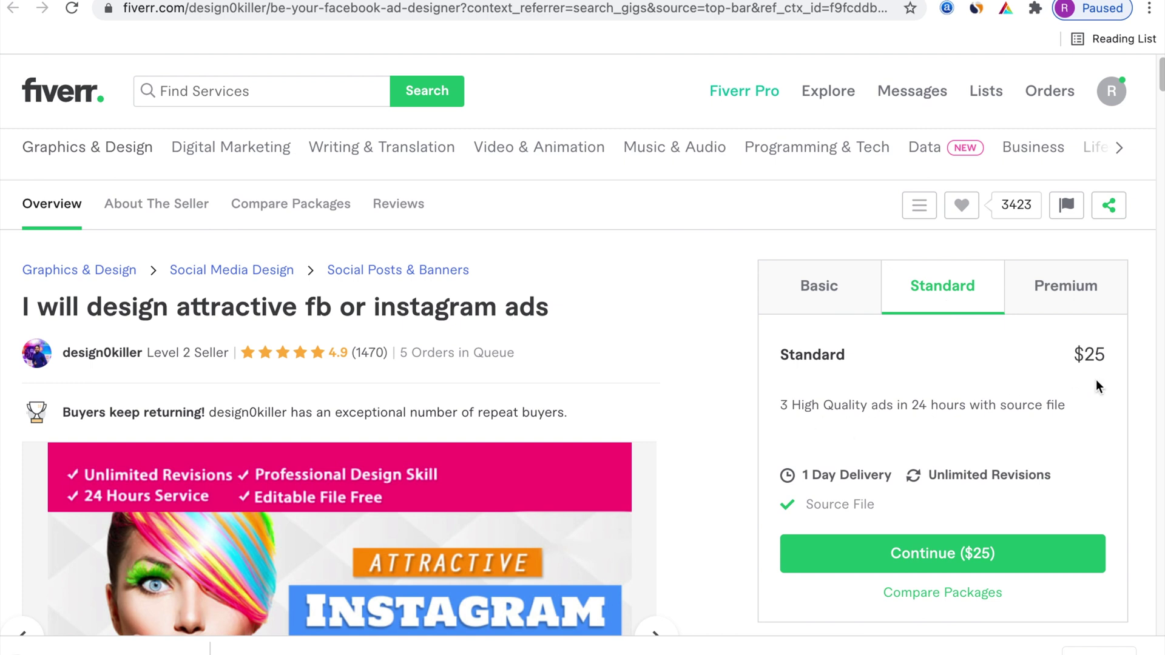
left_click(1091, 296)
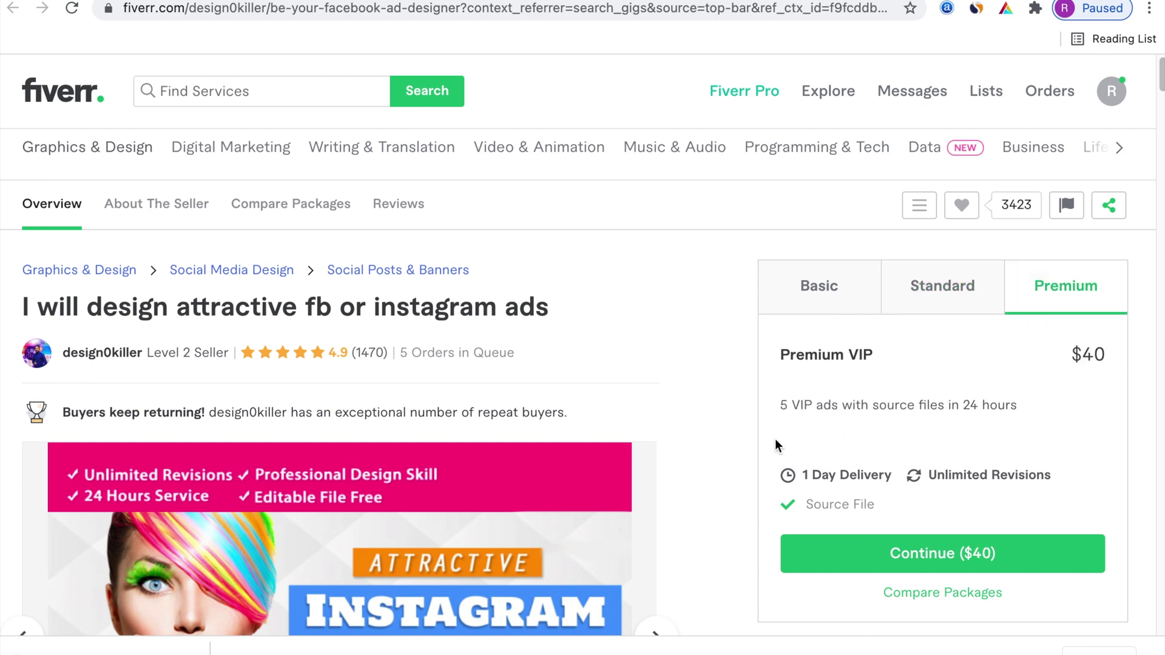